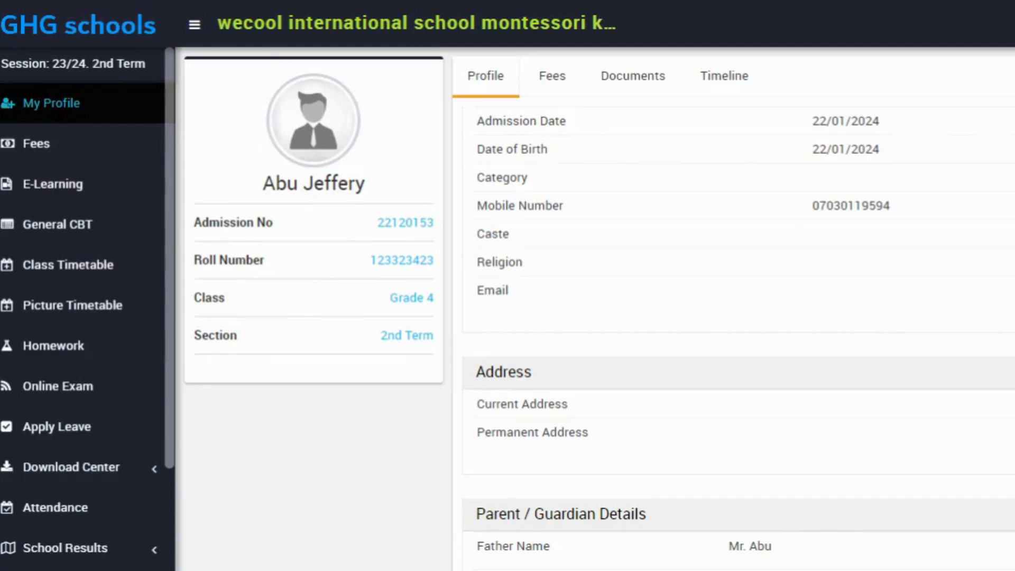
Step: Open the student's current term result and examine the academic report down to the key to grades
{"action": "scroll", "coordinate": [154, 369], "scroll_direction": "down", "scroll_amount": 3}
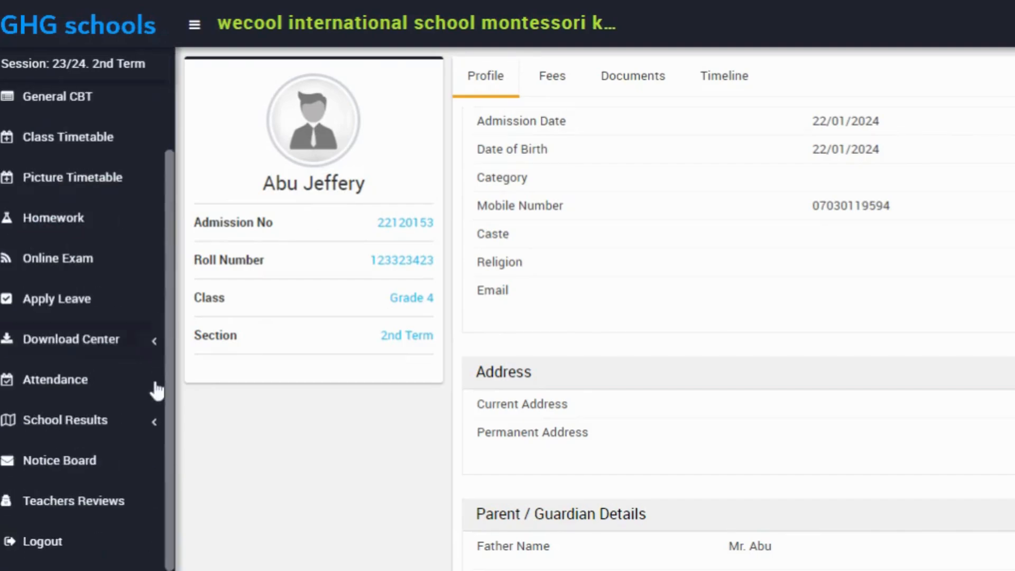
{"action": "left_click", "coordinate": [62, 423]}
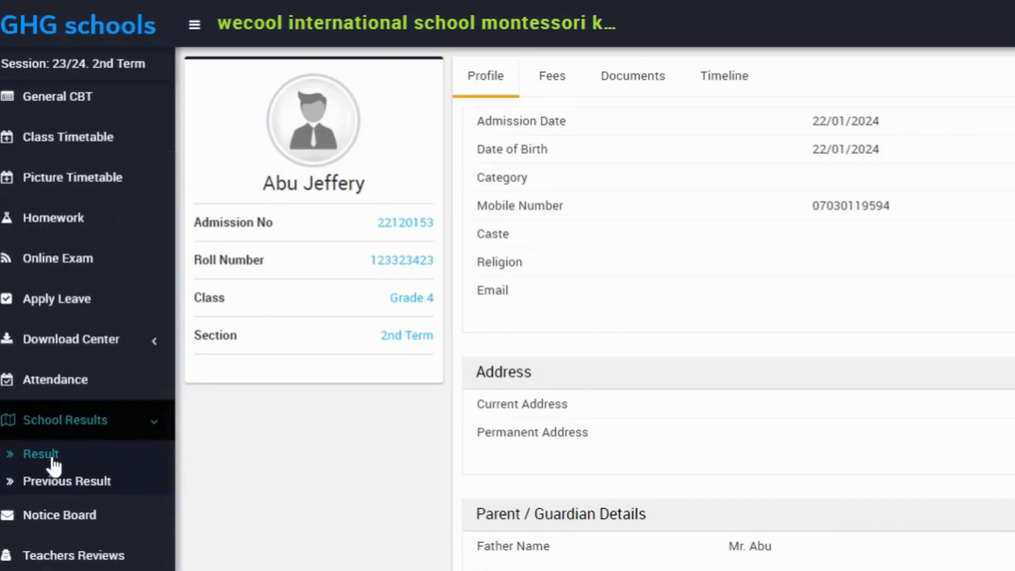
{"action": "left_click", "coordinate": [58, 458]}
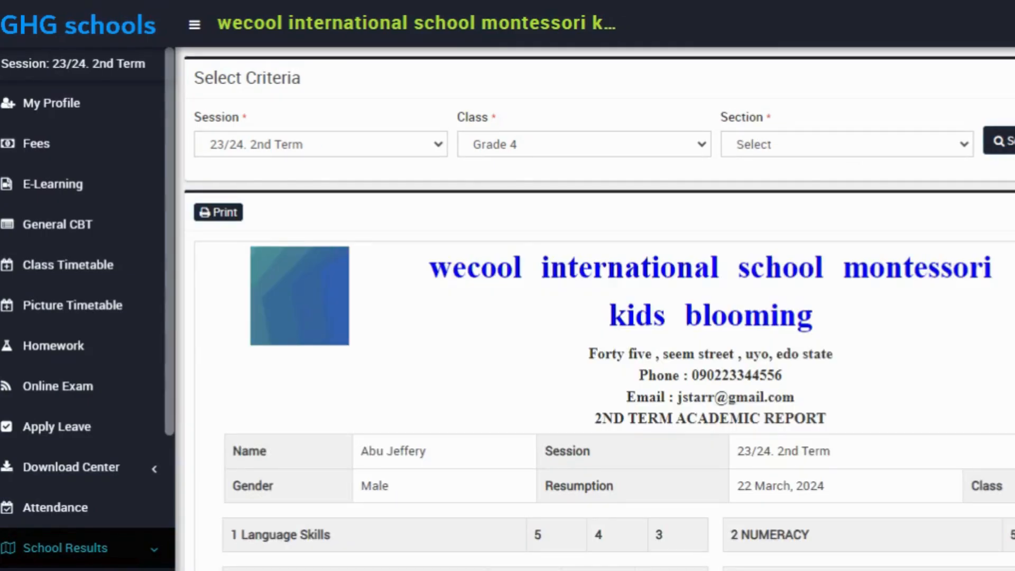
{"action": "scroll", "coordinate": [695, 278], "scroll_direction": "down", "scroll_amount": 2}
{"action": "scroll", "coordinate": [682, 272], "scroll_direction": "down", "scroll_amount": 2}
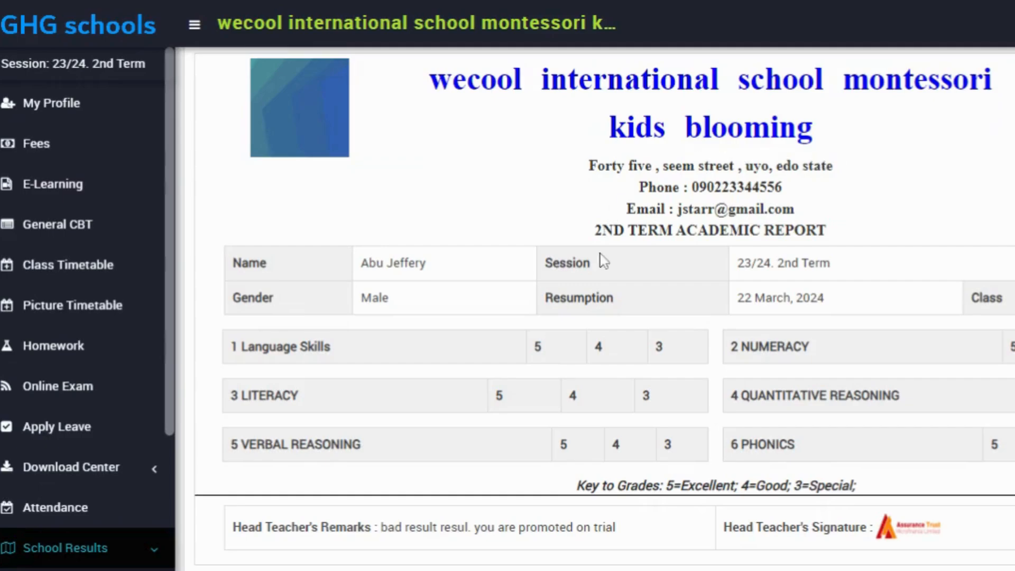
{"action": "scroll", "coordinate": [793, 295], "scroll_direction": "down", "scroll_amount": 1}
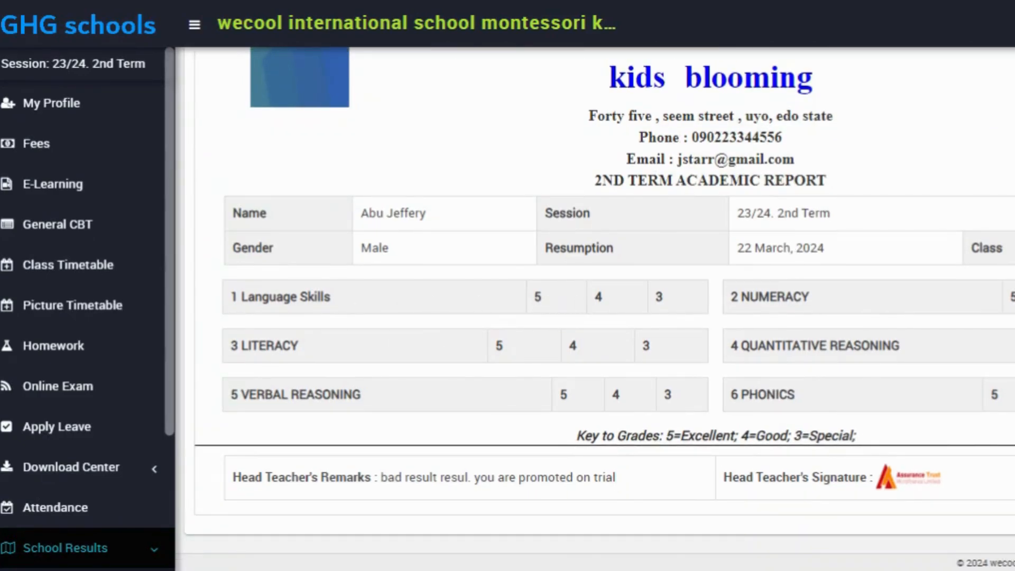
{"action": "left_click_drag", "start_coordinate": [663, 436], "coordinate": [794, 436]}
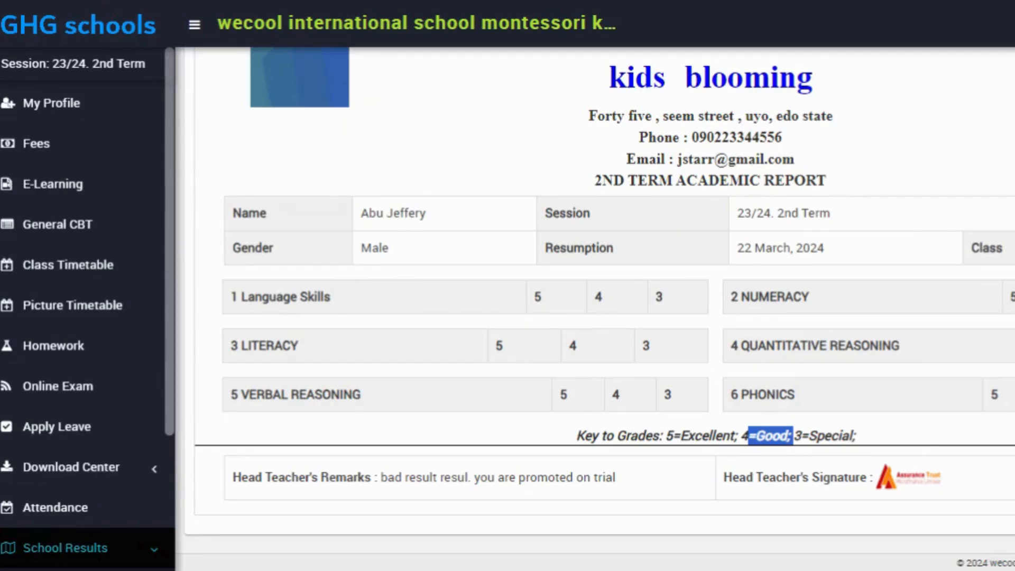
Step: Switch to the school administrator's dashboard and open the Lessons page for academics
{"action": "key", "text": "alt+Tab"}
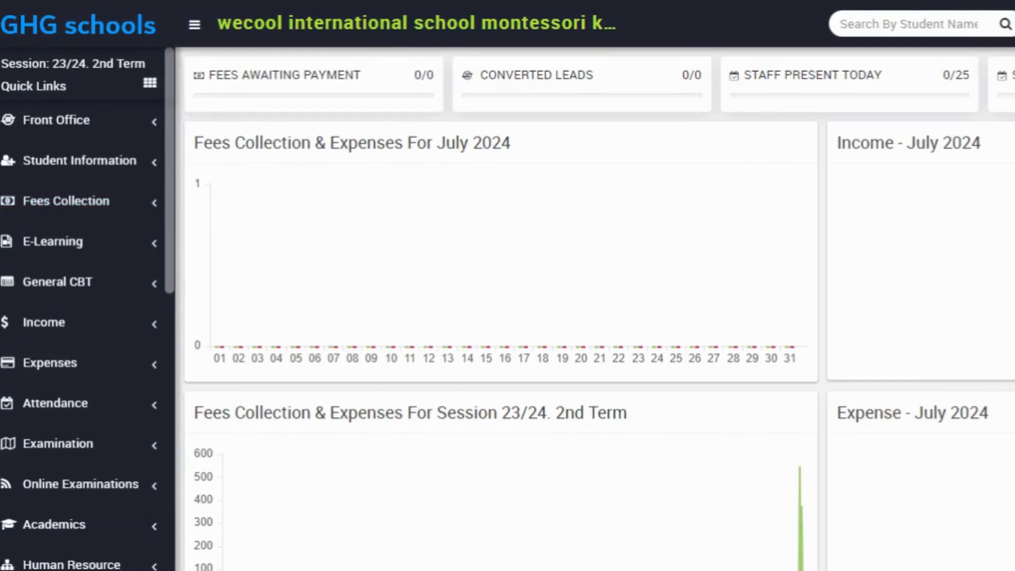
{"action": "scroll", "coordinate": [88, 309], "scroll_direction": "down", "scroll_amount": 3}
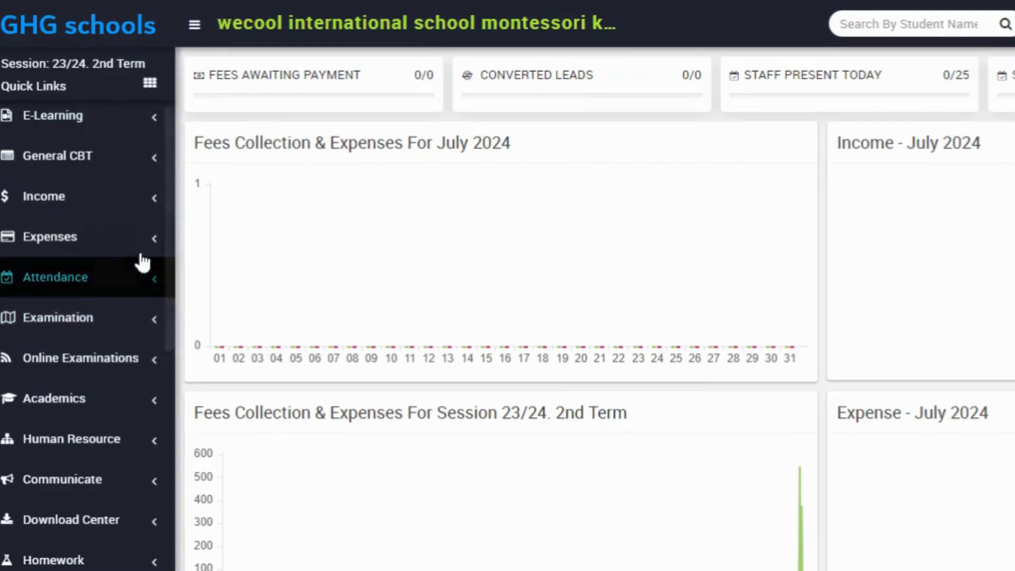
{"action": "left_click", "coordinate": [94, 399]}
{"action": "scroll", "coordinate": [164, 365], "scroll_direction": "down", "scroll_amount": 5}
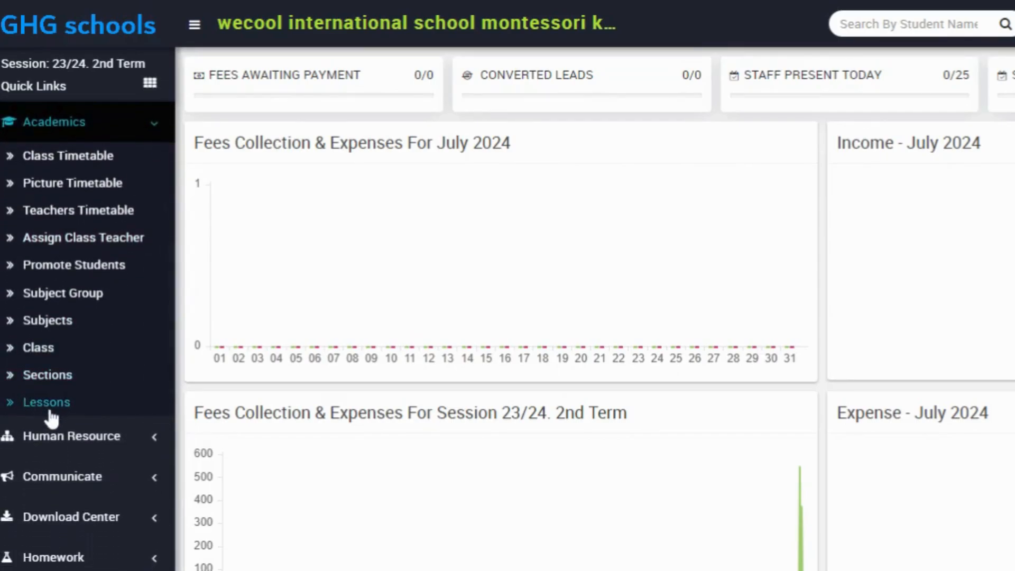
{"action": "left_click", "coordinate": [49, 408]}
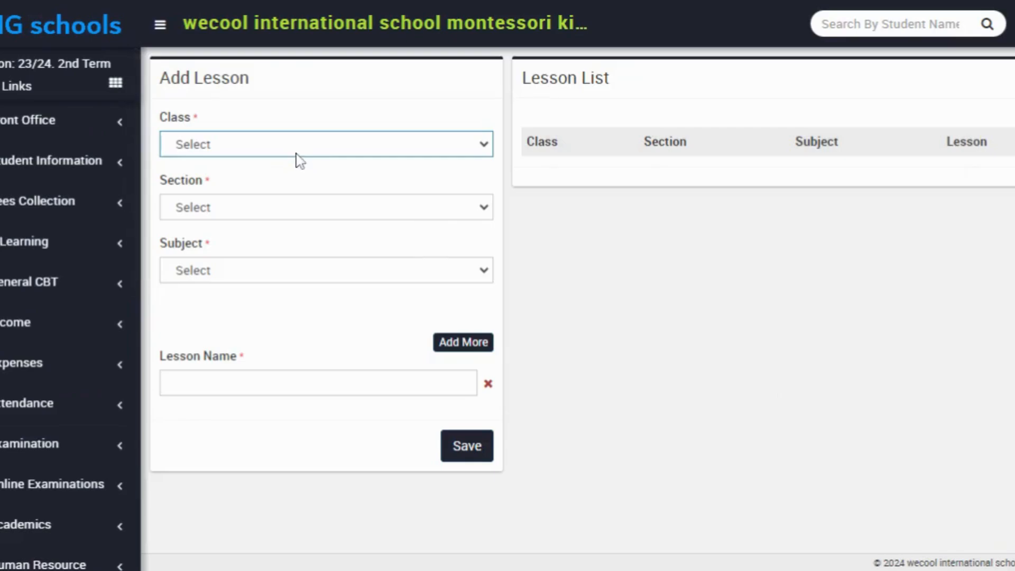
Step: Set the new lesson's class to Grade 4, section to 2nd Term and subject to Language Skills
{"action": "left_click", "coordinate": [266, 239]}
{"action": "left_click", "coordinate": [216, 211]}
{"action": "left_click", "coordinate": [226, 228]}
{"action": "left_click", "coordinate": [245, 274]}
{"action": "left_click", "coordinate": [290, 325]}
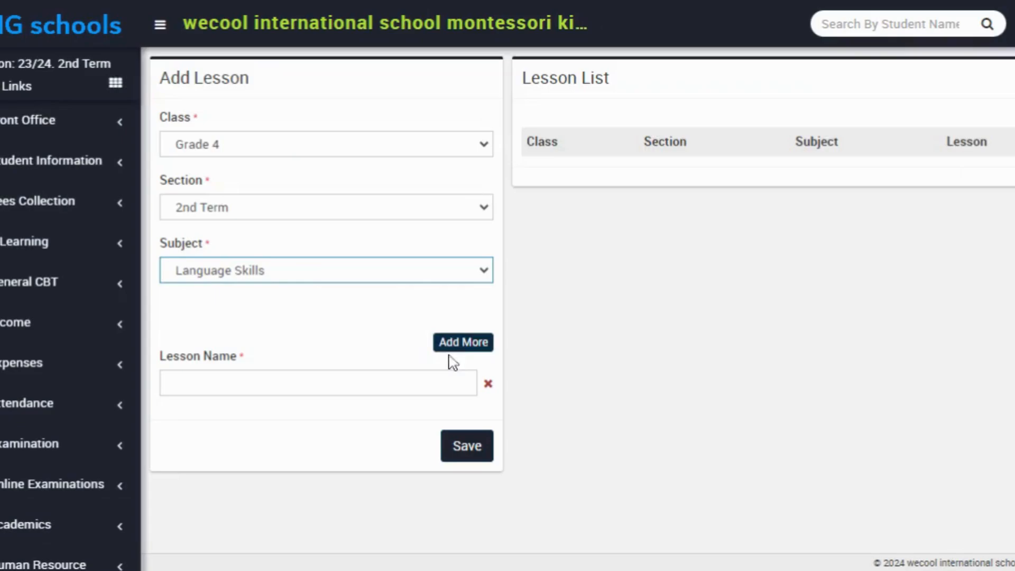
Step: Name the Language Skills lesson "Plural . She know how to add s" and save it
{"action": "left_click", "coordinate": [347, 381]}
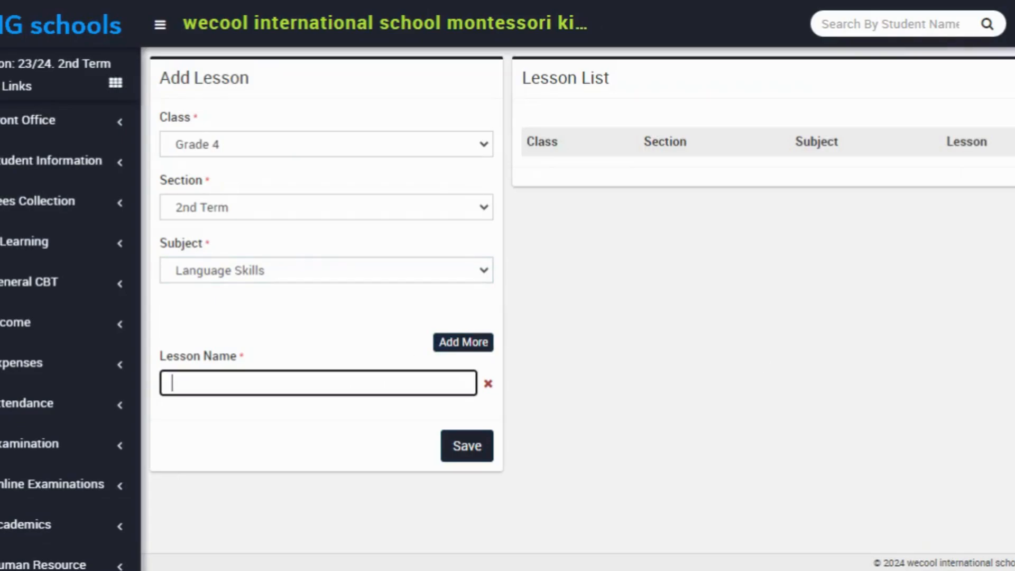
{"action": "type", "text": "Plural . She "}
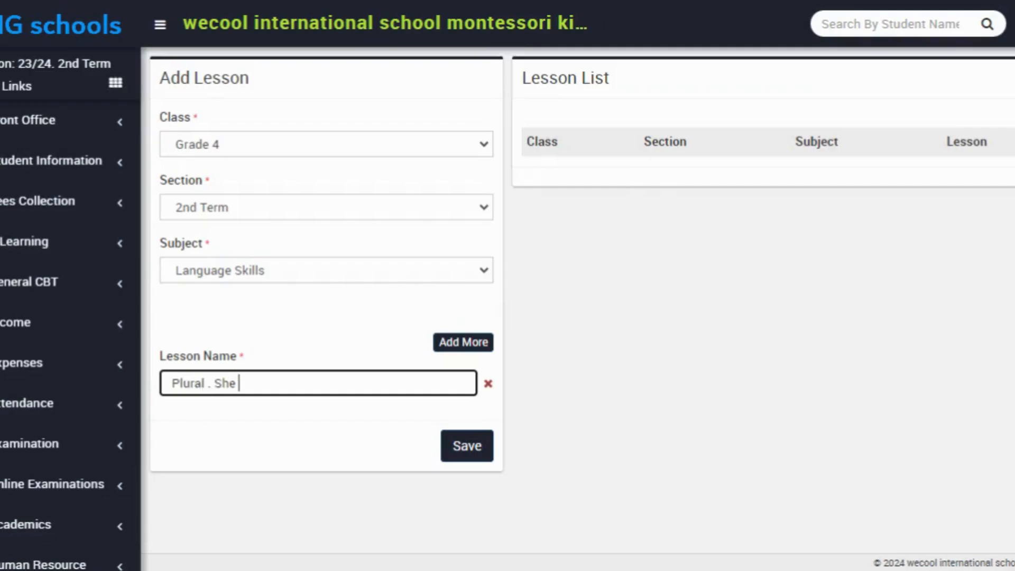
{"action": "type", "text": "know how to add s"}
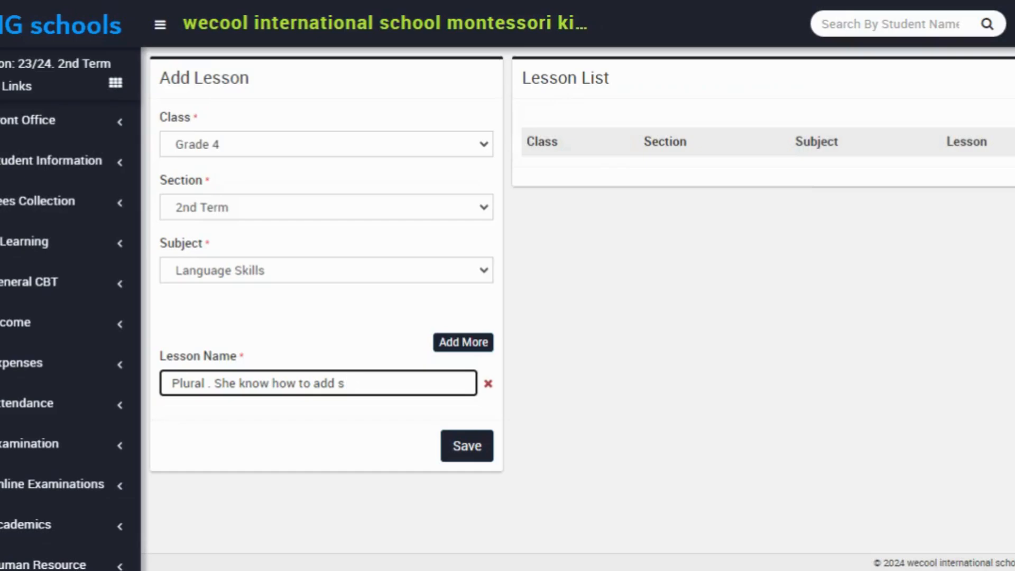
{"action": "left_click", "coordinate": [467, 447]}
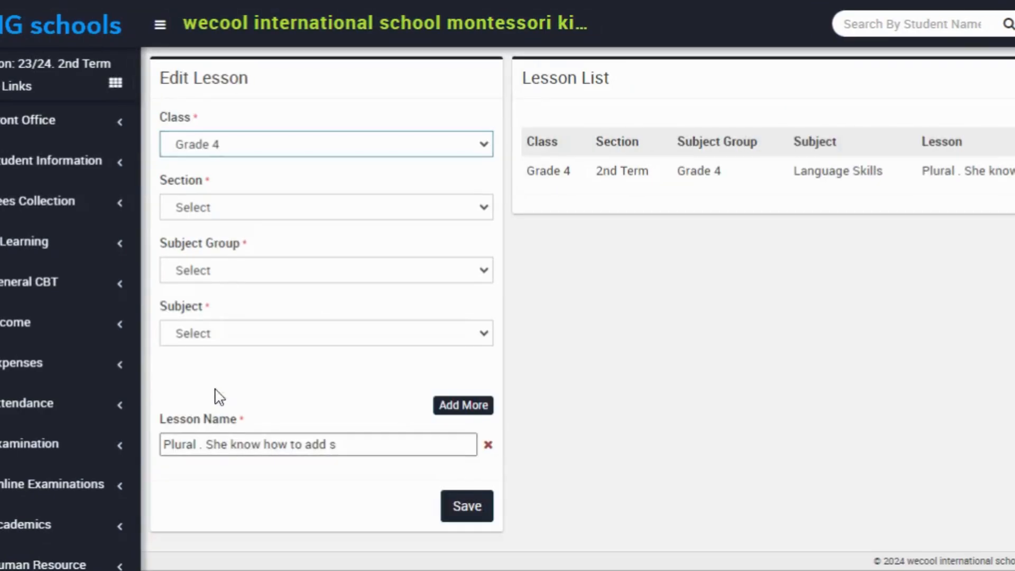
Step: Add a second lesson named "Antonyms. She understands this perfectly" to the Language Skills entry
{"action": "left_click", "coordinate": [459, 408]}
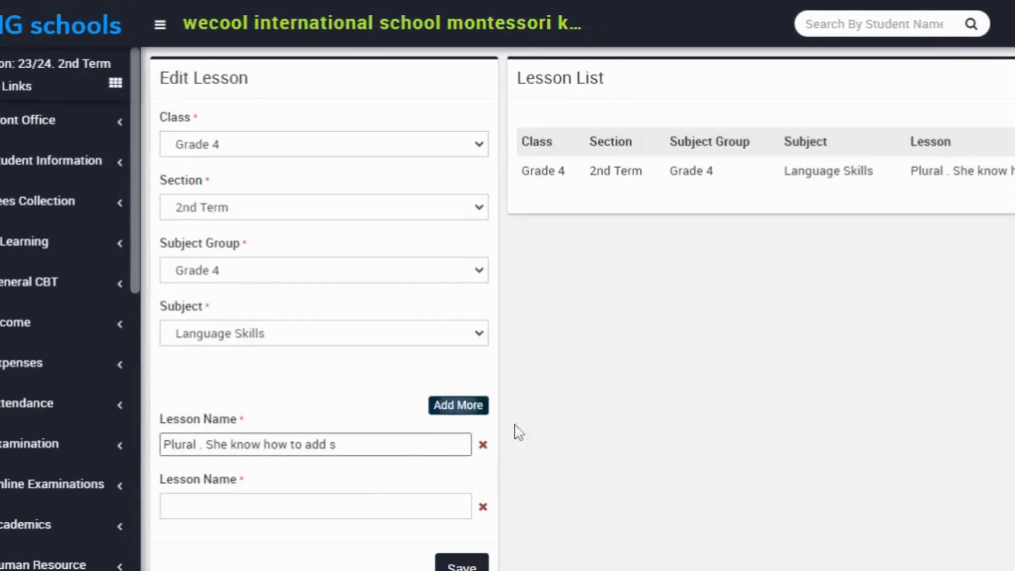
{"action": "left_click", "coordinate": [304, 503]}
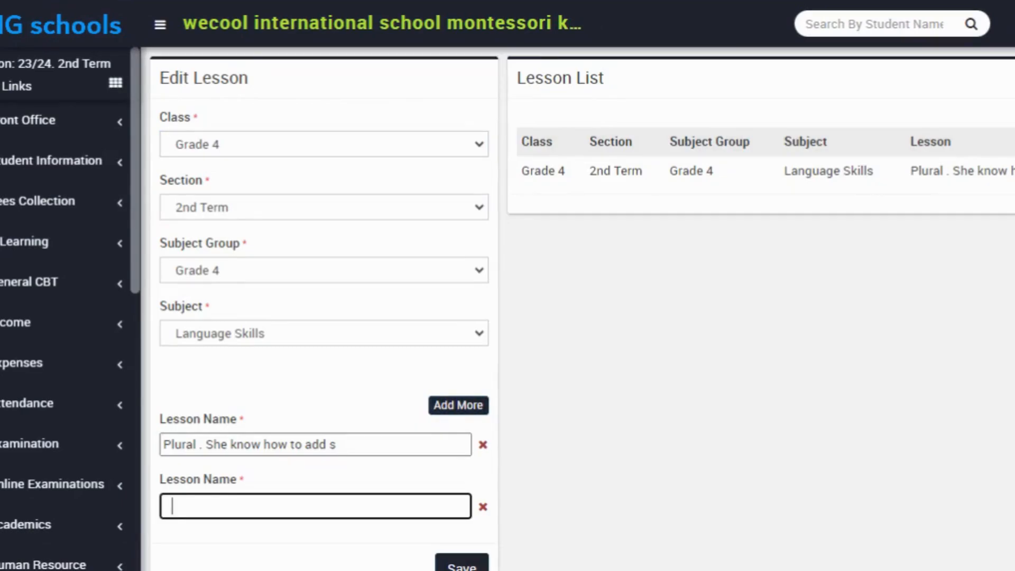
{"action": "type", "text": "Antonyms"}
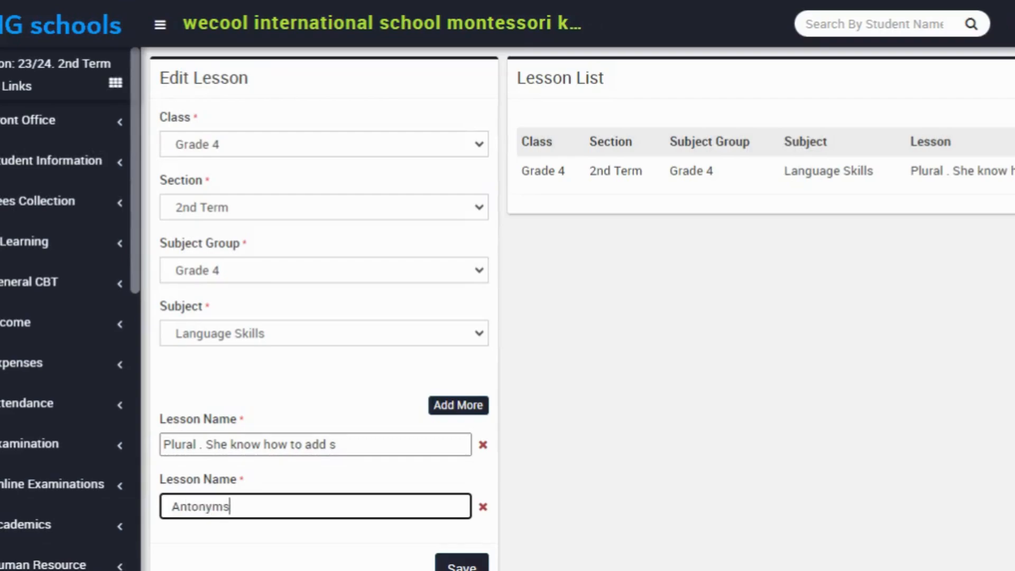
{"action": "type", "text": ". She underst"}
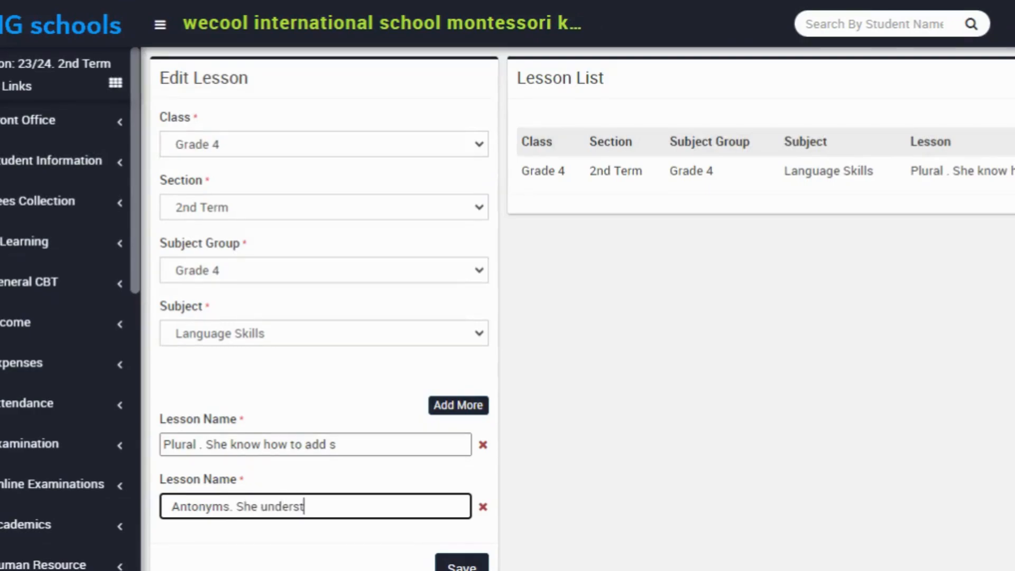
{"action": "type", "text": "ands this perfectly"}
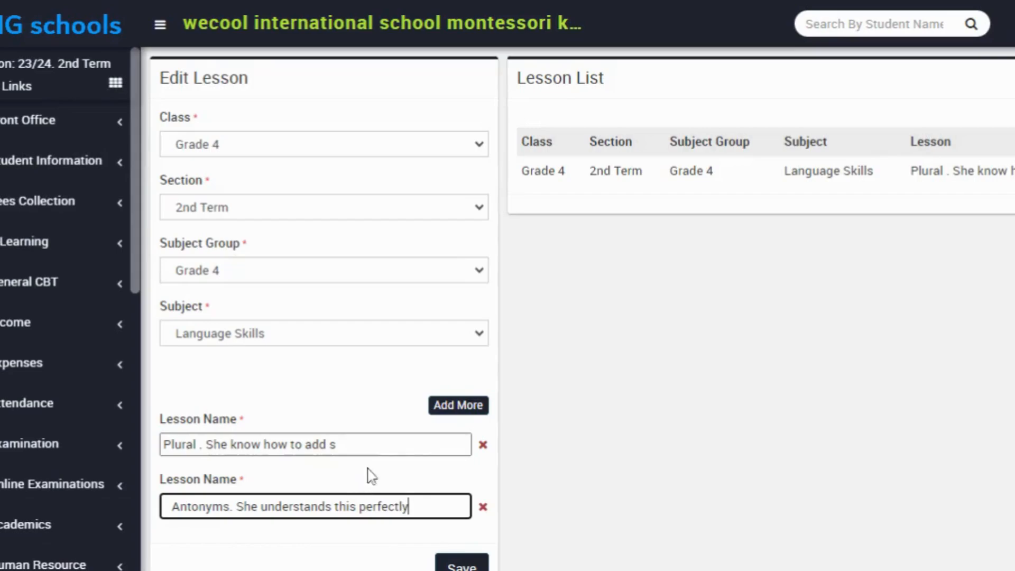
Step: Add a third lesson named "Diction" to the Language Skills entry
{"action": "left_click", "coordinate": [447, 406]}
{"action": "scroll", "coordinate": [405, 427], "scroll_direction": "down", "scroll_amount": 3}
{"action": "left_click", "coordinate": [370, 444]}
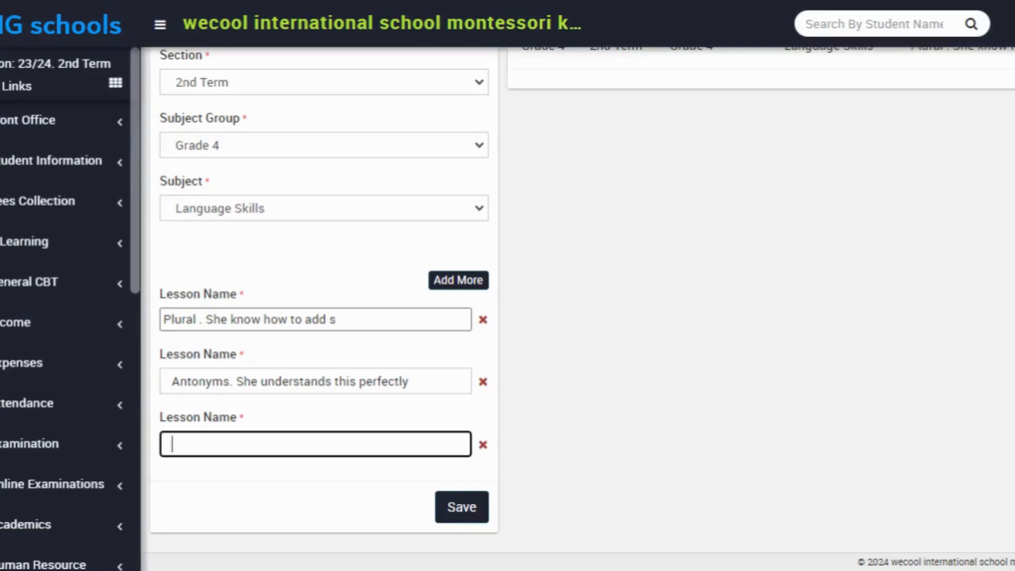
{"action": "type", "text": "Diction"}
{"action": "key", "text": "BackSpace"}
{"action": "key", "text": "BackSpace"}
{"action": "key", "text": "BackSpace"}
{"action": "type", "text": "ion"}
Step: Add a fourth lesson named "Articles" and save the Language Skills entry
{"action": "left_click", "coordinate": [440, 280]}
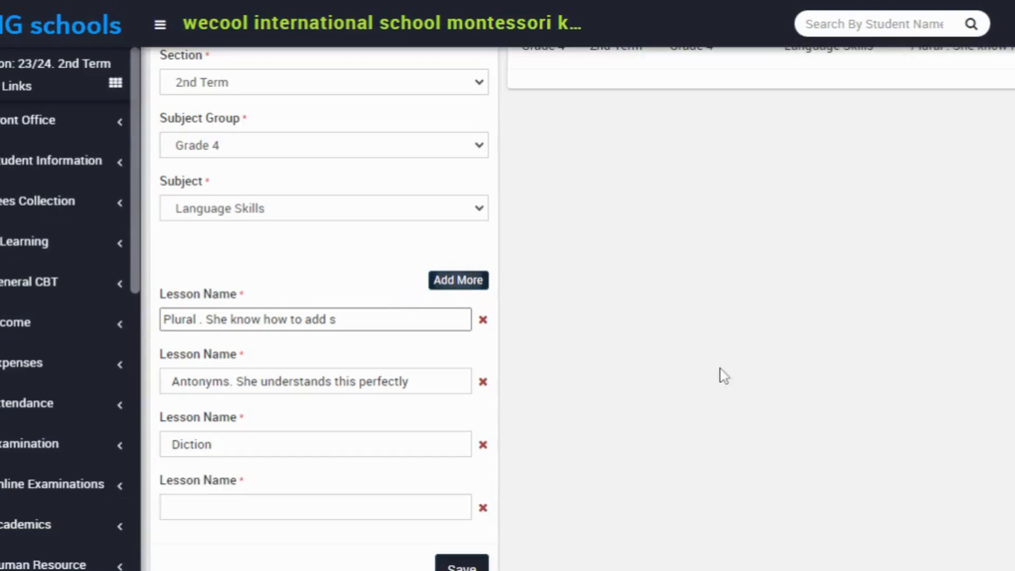
{"action": "left_click", "coordinate": [232, 508]}
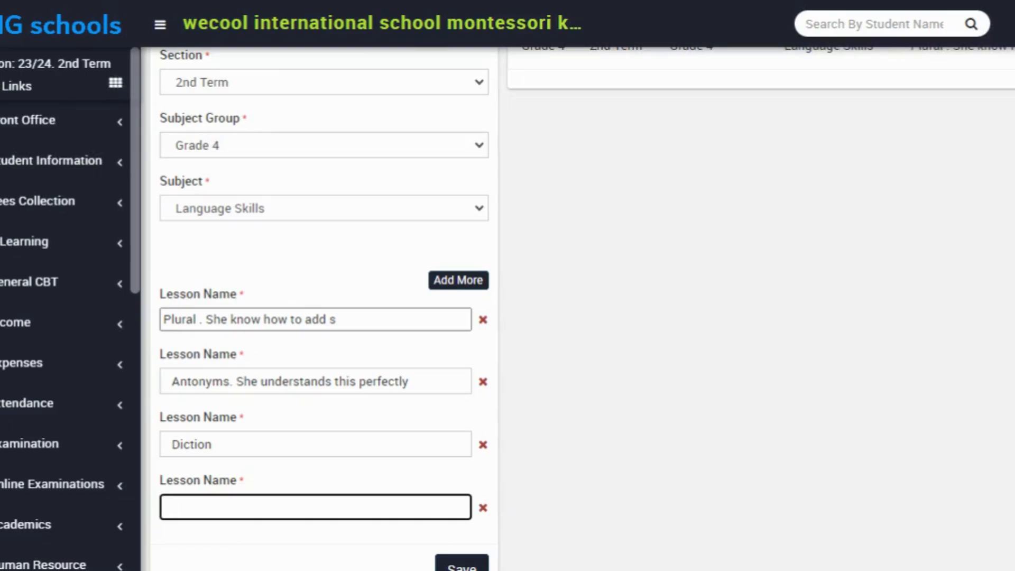
{"action": "type", "text": "Articles"}
{"action": "scroll", "coordinate": [456, 331], "scroll_direction": "down", "scroll_amount": 1}
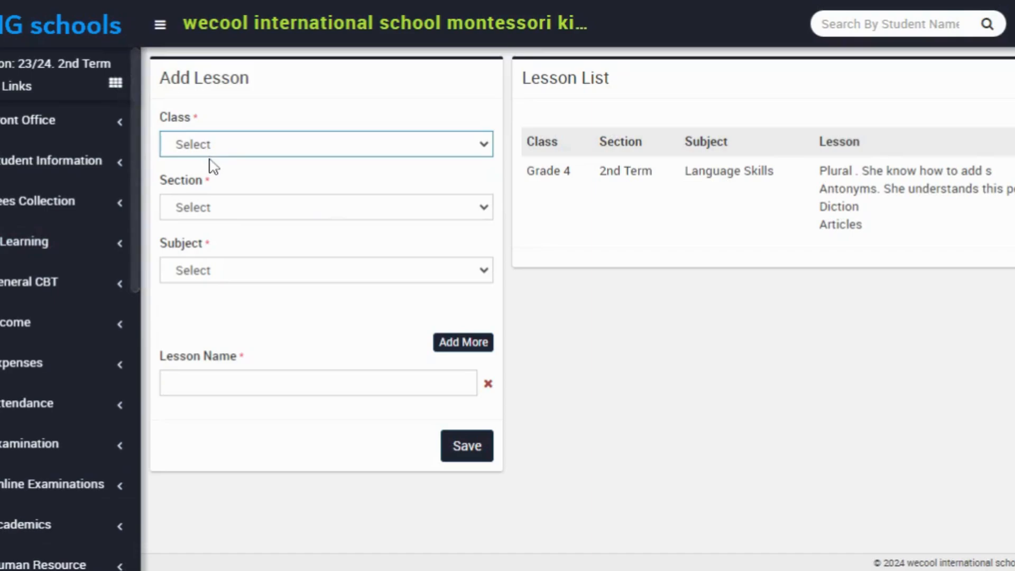
Step: Set up another lesson entry with class Grade 4, section 2nd Term and subject NUMERACY
{"action": "left_click", "coordinate": [537, 205]}
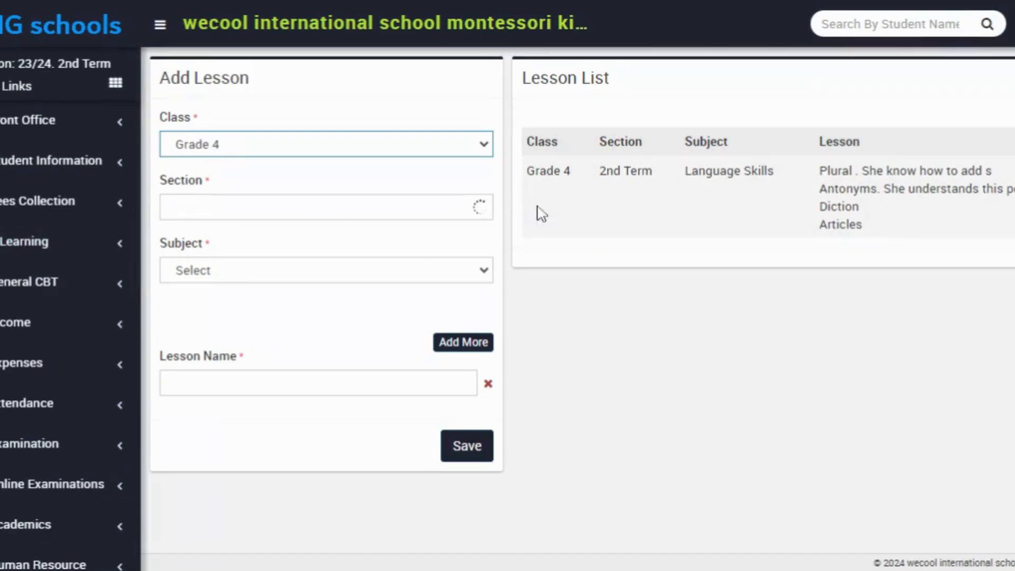
{"action": "left_click", "coordinate": [238, 215]}
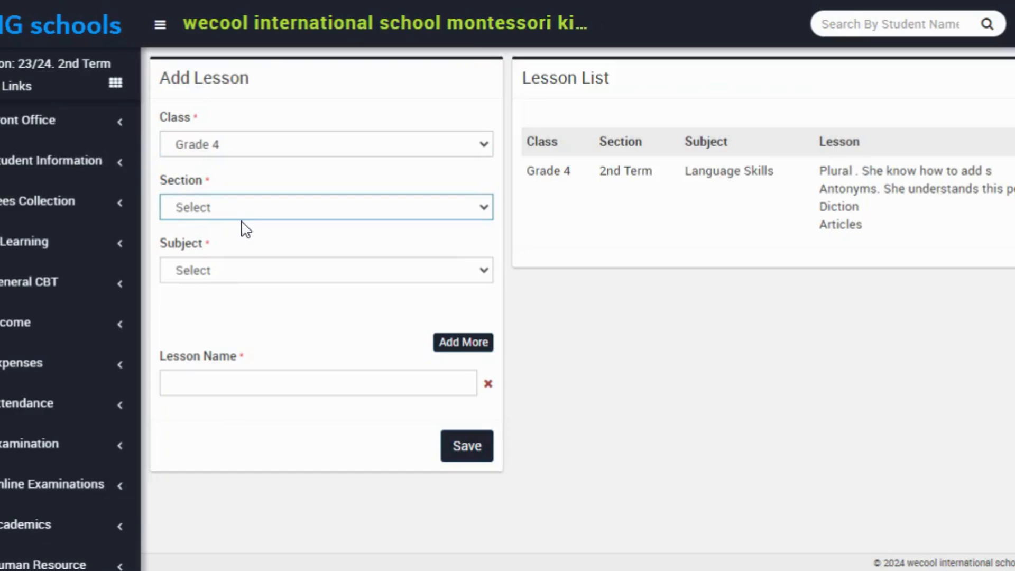
{"action": "left_click", "coordinate": [240, 268]}
{"action": "left_click", "coordinate": [225, 274]}
{"action": "left_click", "coordinate": [236, 292]}
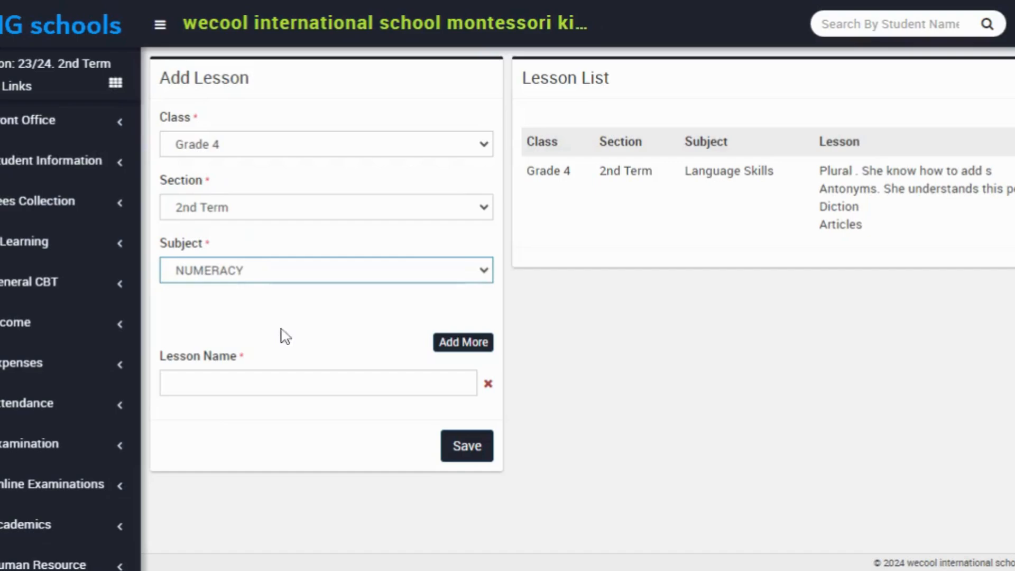
Step: Enter the lessons "Addition" and "Subtraction" for NUMERACY and save the entry
{"action": "left_click", "coordinate": [439, 347]}
{"action": "left_click", "coordinate": [377, 383]}
{"action": "type", "text": "Addition"}
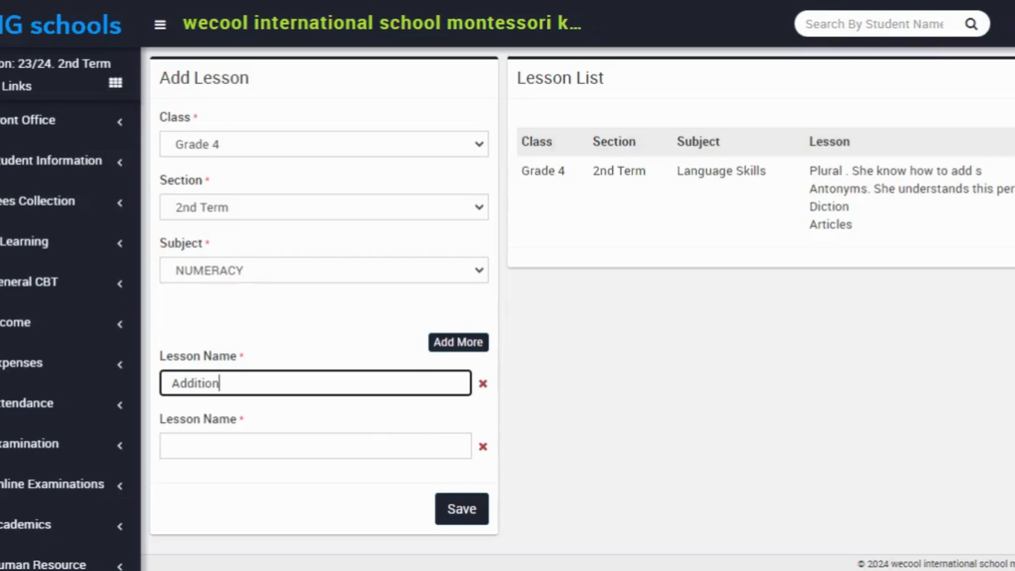
{"action": "left_click", "coordinate": [344, 446]}
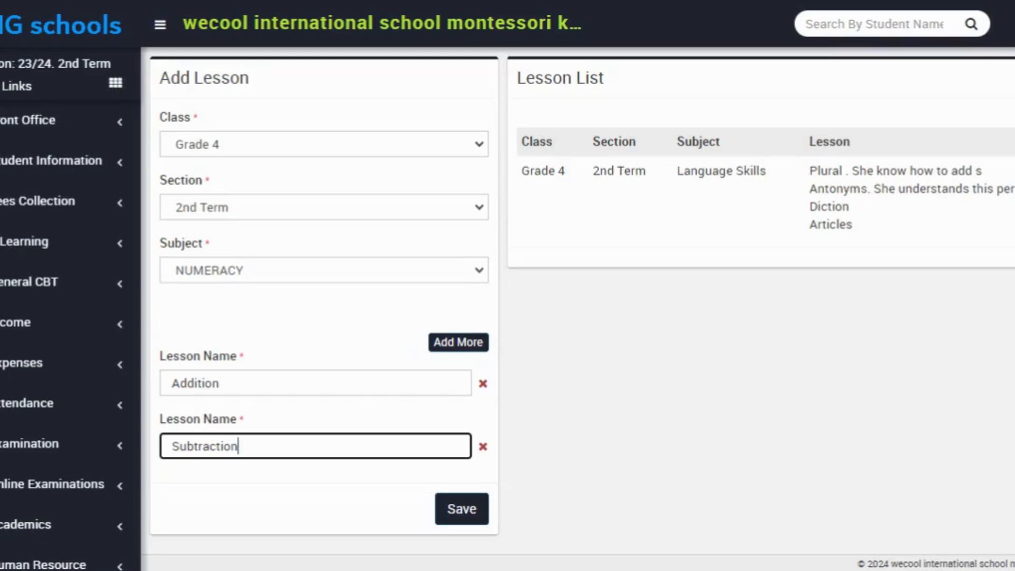
{"action": "left_click", "coordinate": [463, 511]}
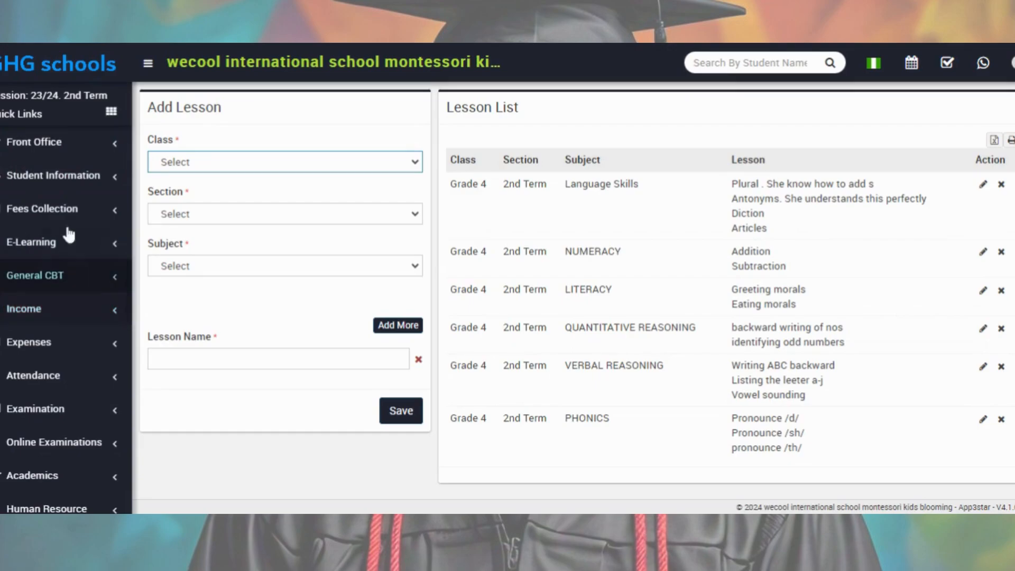
Step: Open the Lesson Performance page for examinations
{"action": "scroll", "coordinate": [59, 303], "scroll_direction": "down", "scroll_amount": 3}
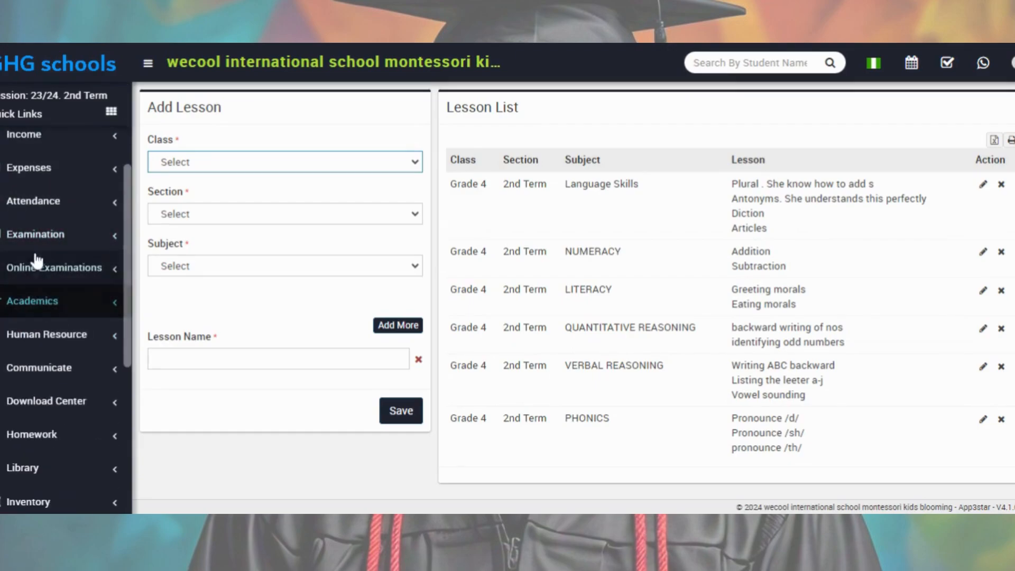
{"action": "left_click", "coordinate": [79, 236]}
{"action": "scroll", "coordinate": [46, 292], "scroll_direction": "down", "scroll_amount": 5}
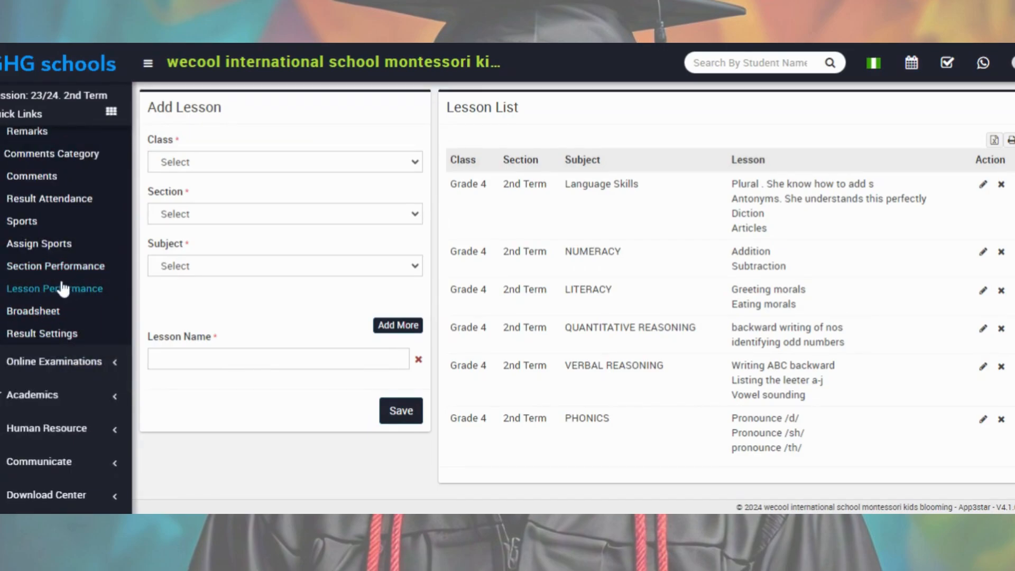
{"action": "left_click", "coordinate": [58, 292]}
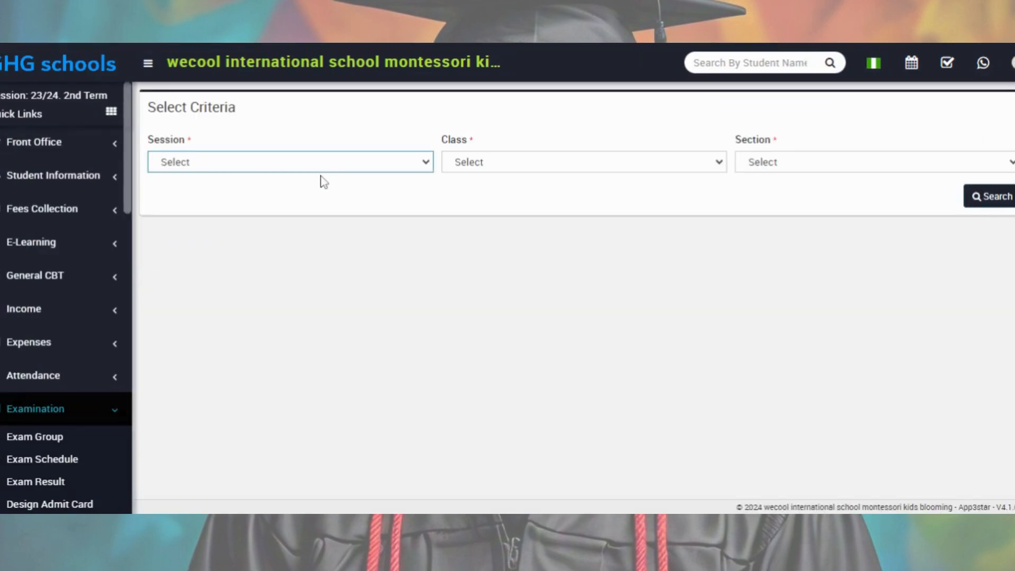
Step: Search the lesson performance records for session 23/24. 2nd Term, class Grade 4 and section 2nd Term
{"action": "left_click", "coordinate": [199, 163]}
{"action": "left_click", "coordinate": [492, 163]}
{"action": "left_click", "coordinate": [497, 308]}
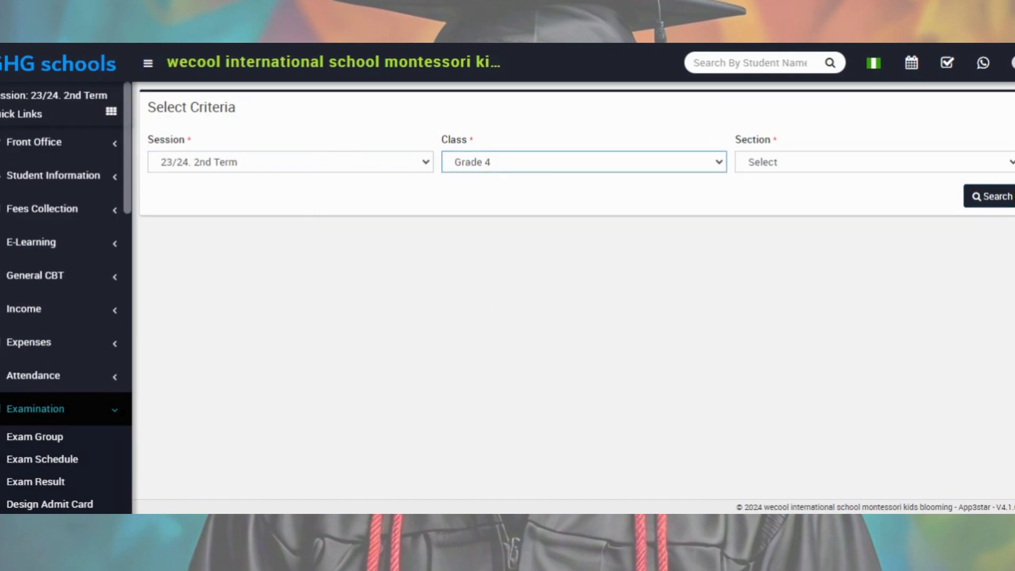
{"action": "left_click", "coordinate": [817, 170]}
{"action": "left_click", "coordinate": [813, 183]}
{"action": "left_click", "coordinate": [975, 200]}
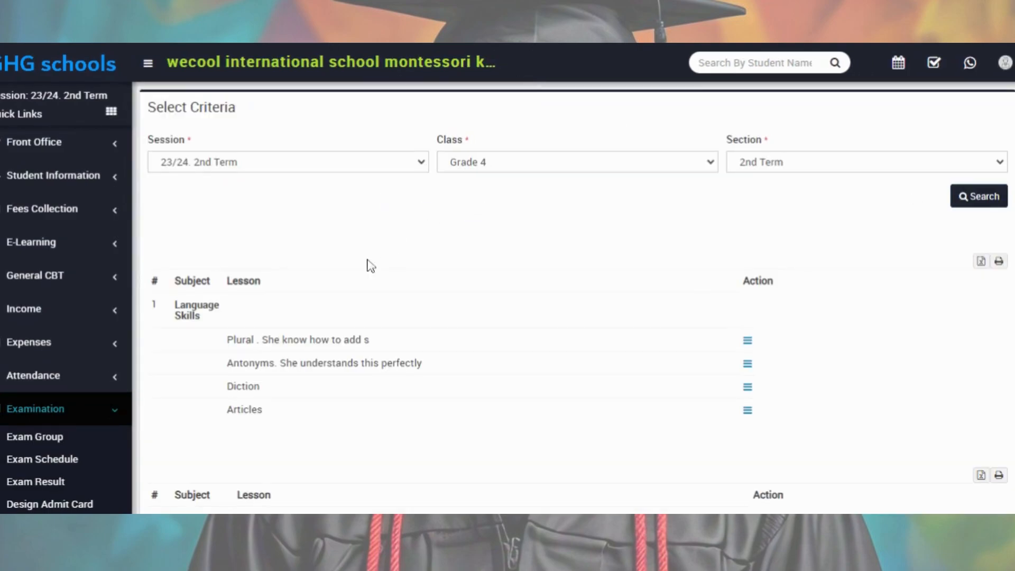
Step: Look through the lessons listed under each Grade 4 subject and close the student rating form
{"action": "scroll", "coordinate": [296, 260], "scroll_direction": "down", "scroll_amount": 2}
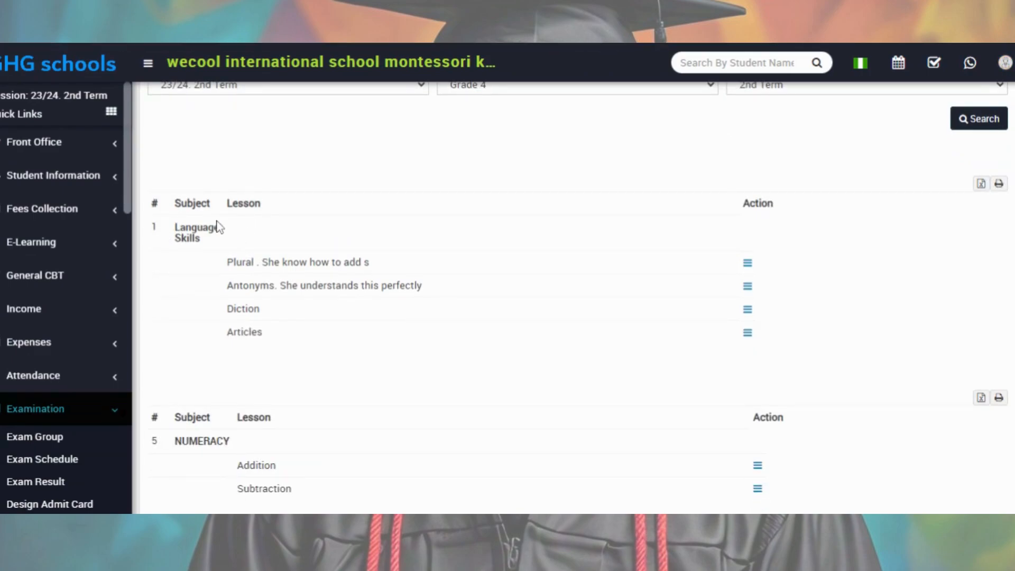
{"action": "scroll", "coordinate": [227, 233], "scroll_direction": "down", "scroll_amount": 4}
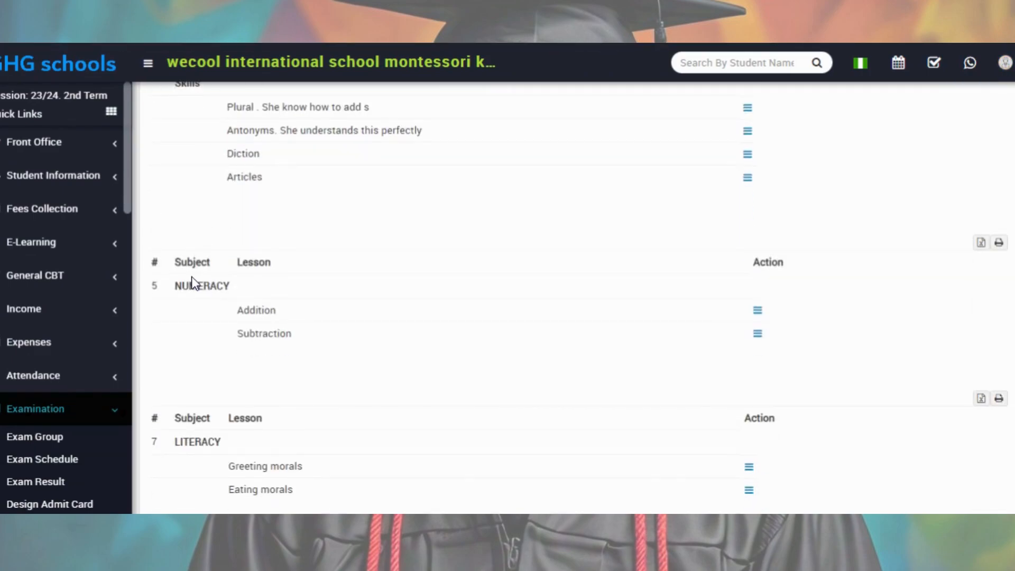
{"action": "scroll", "coordinate": [268, 252], "scroll_direction": "down", "scroll_amount": 6}
{"action": "scroll", "coordinate": [269, 255], "scroll_direction": "up", "scroll_amount": 12}
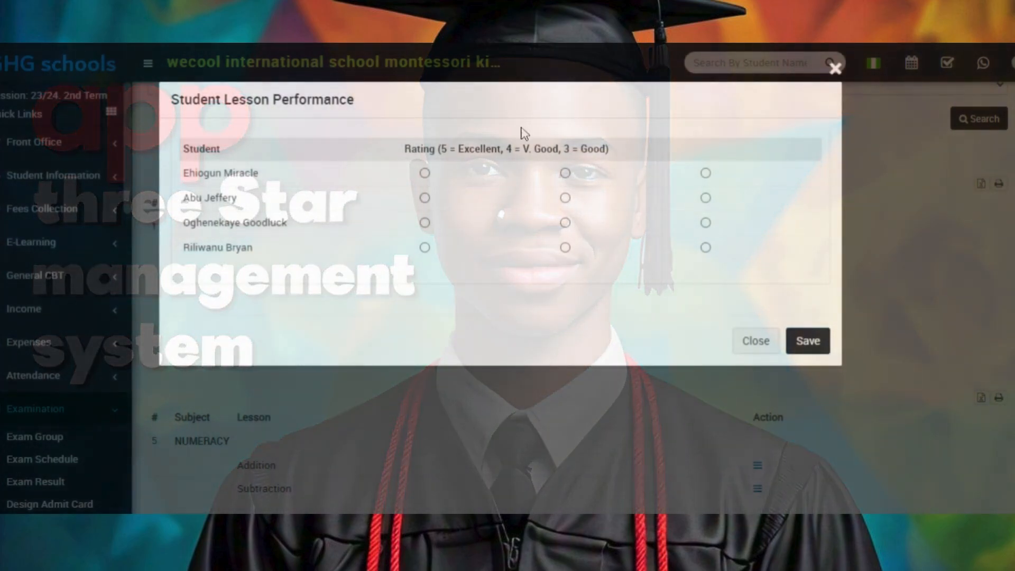
{"action": "left_click", "coordinate": [835, 68]}
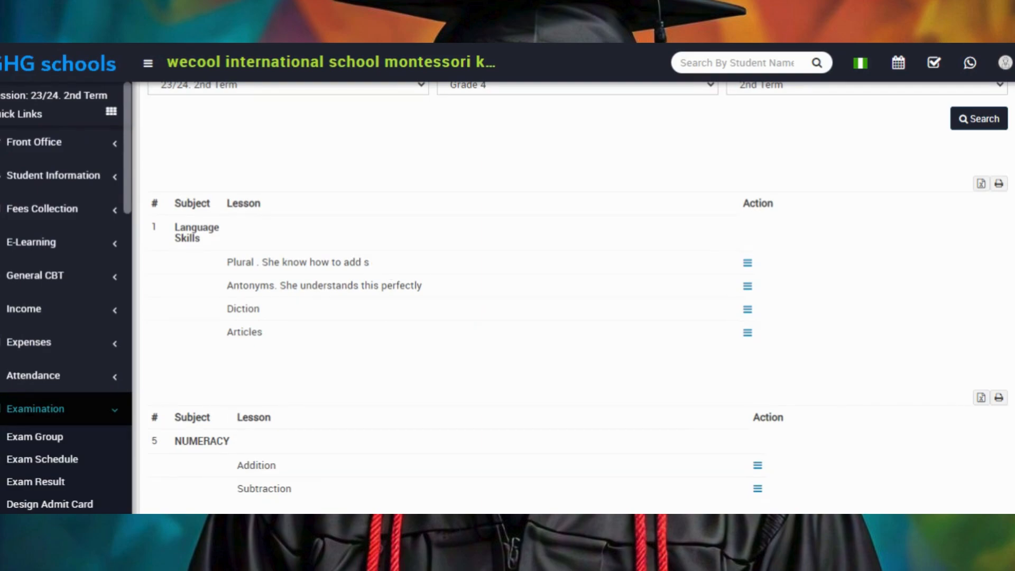
Step: Rate the first, third and fourth students 5 and the second student 4 for the Plural lesson in Language Skills, and save
{"action": "left_click", "coordinate": [747, 267]}
{"action": "left_click", "coordinate": [748, 286]}
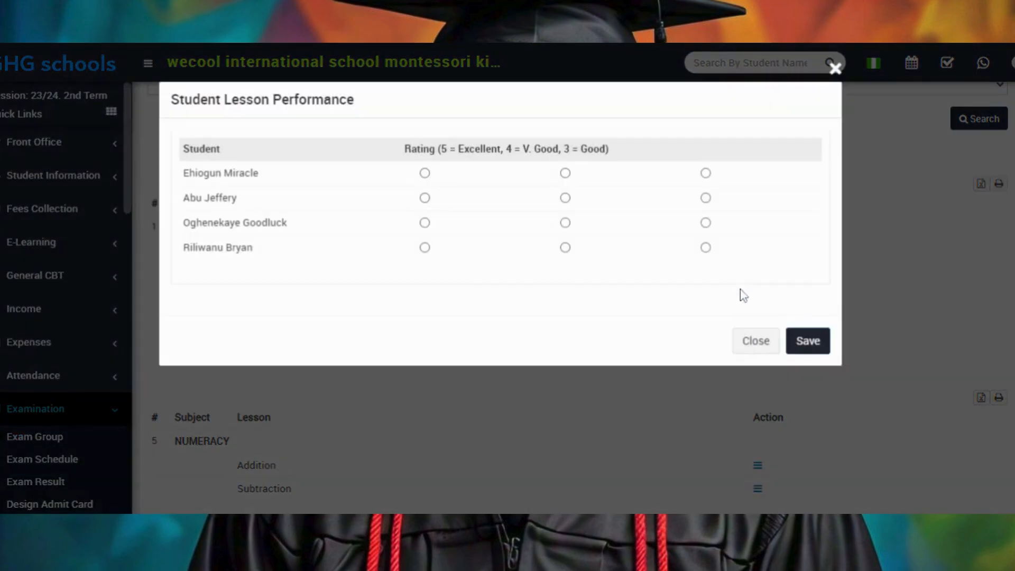
{"action": "left_click", "coordinate": [425, 173]}
{"action": "left_click", "coordinate": [565, 198]}
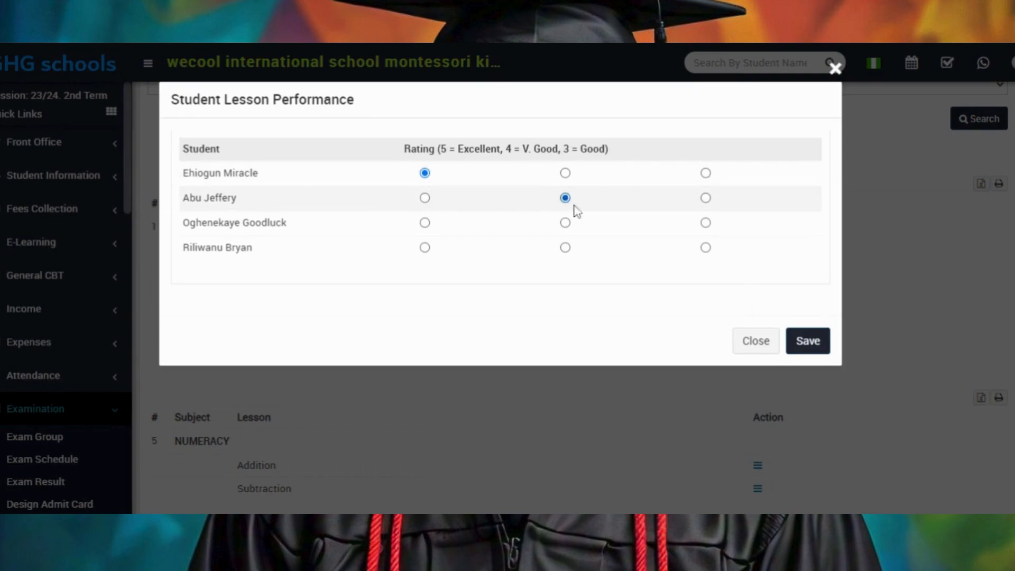
{"action": "left_click", "coordinate": [425, 223]}
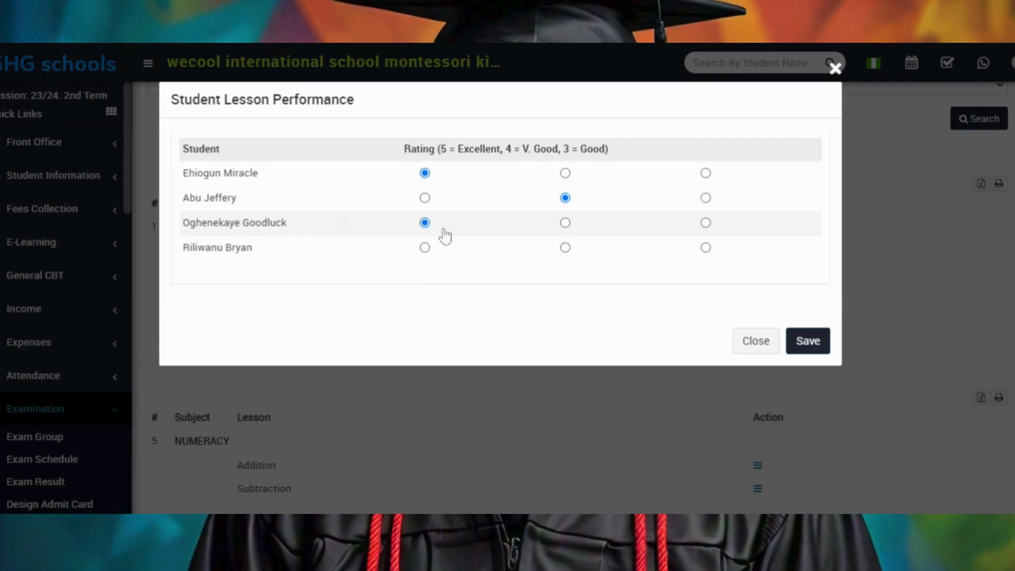
{"action": "left_click", "coordinate": [425, 248]}
{"action": "left_click", "coordinate": [803, 341]}
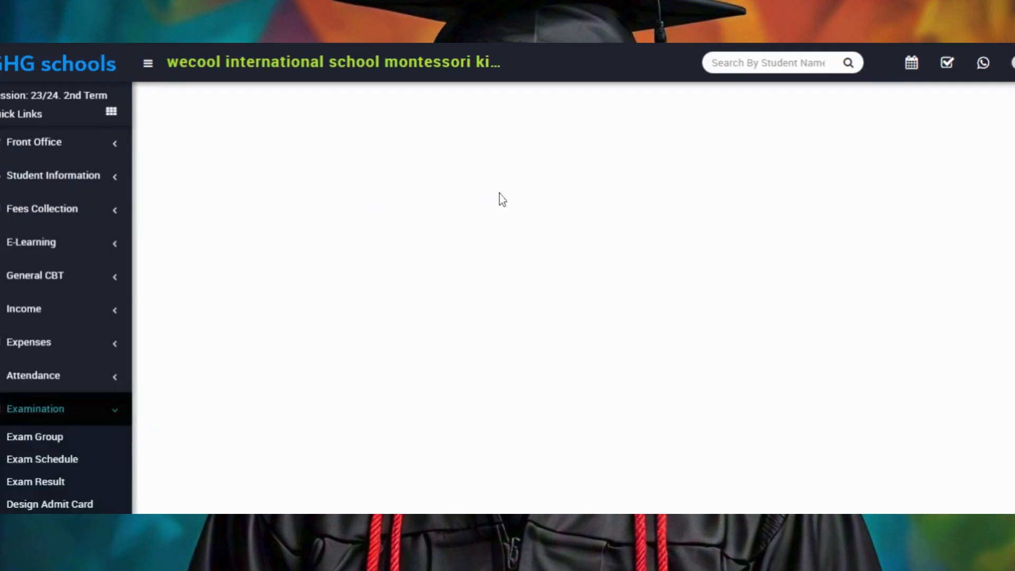
Step: Rate all four students 4 for the Antonyms lesson in Language Skills and save the ratings
{"action": "scroll", "coordinate": [784, 354], "scroll_direction": "down", "scroll_amount": 1}
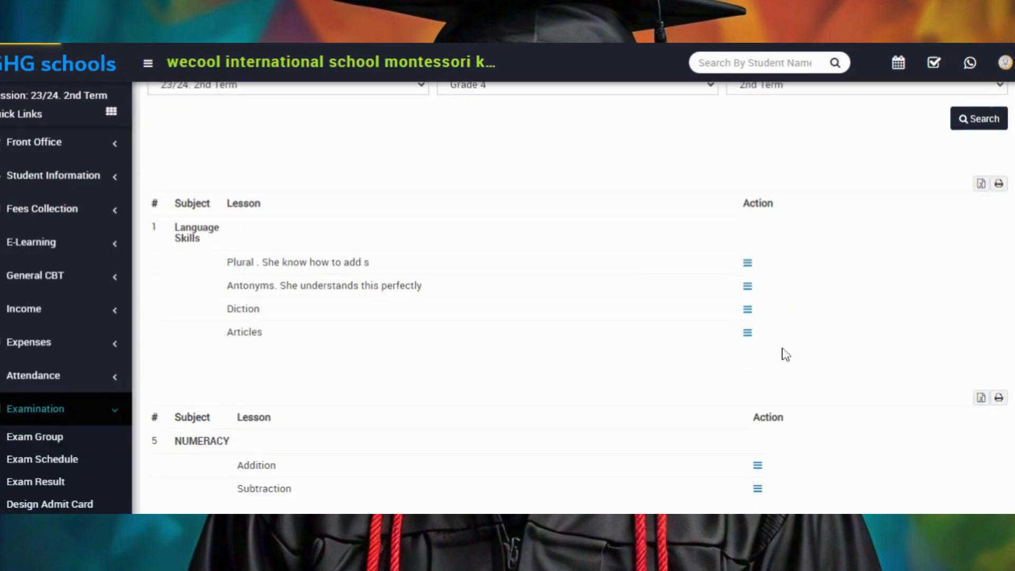
{"action": "left_click", "coordinate": [747, 286]}
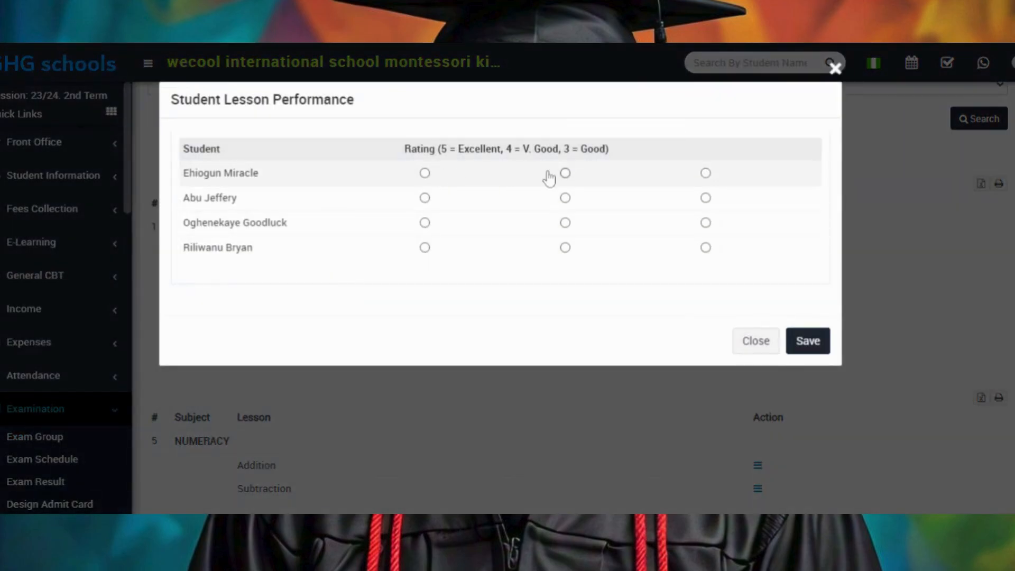
{"action": "left_click", "coordinate": [566, 197]}
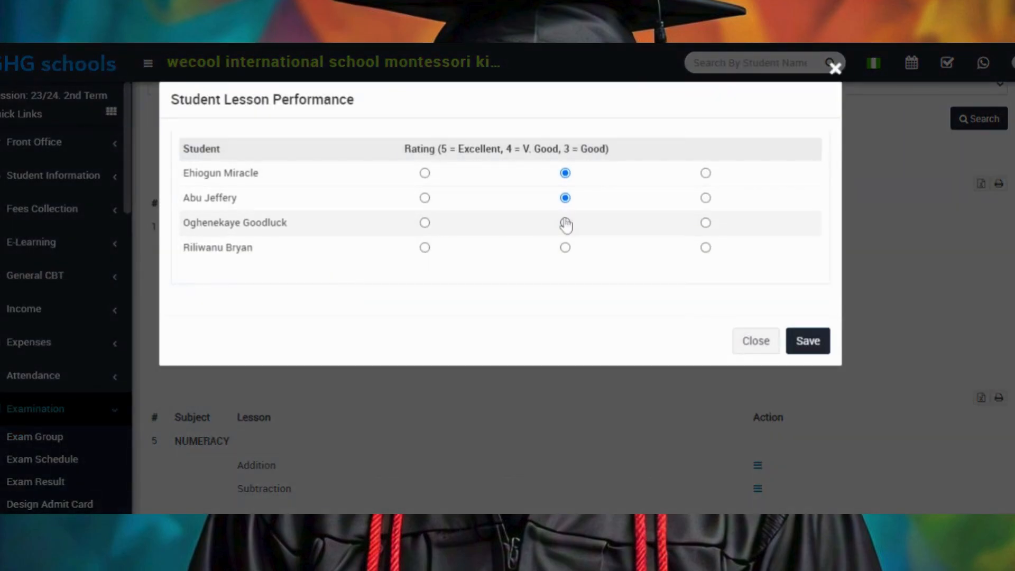
{"action": "left_click", "coordinate": [565, 247]}
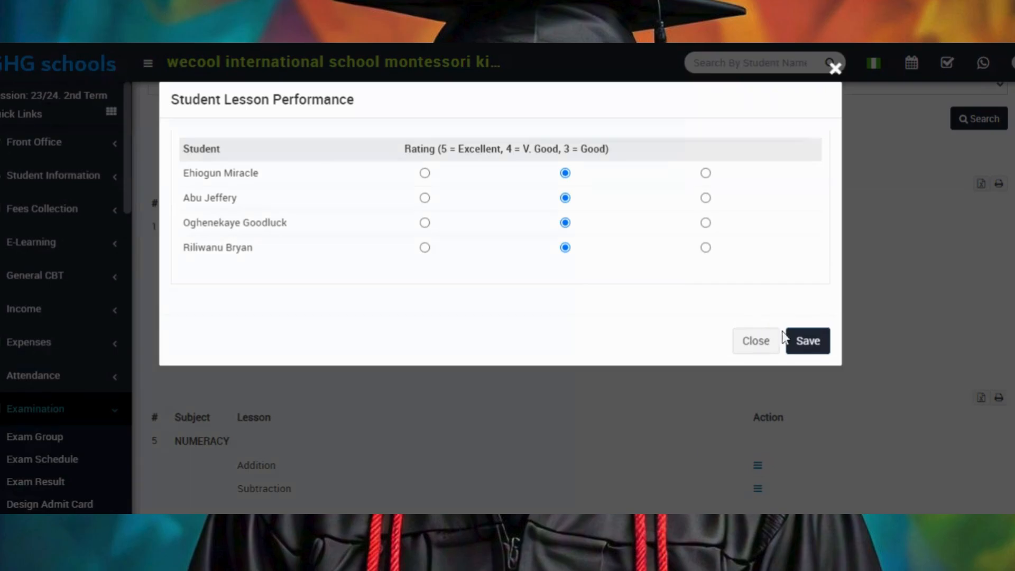
{"action": "left_click", "coordinate": [797, 341]}
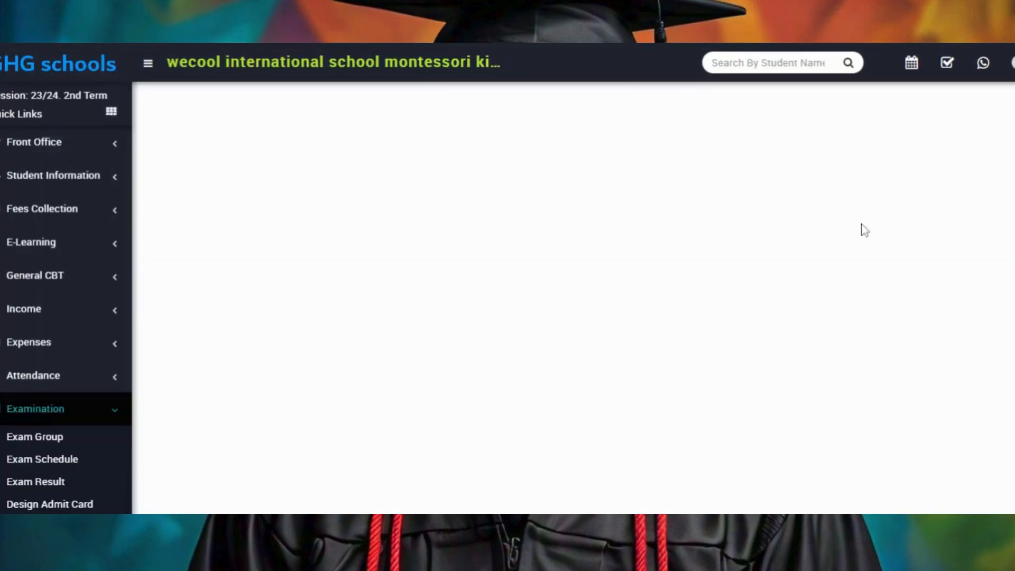
Step: Review the lessons listed under the remaining subjects, from NUMERACY and LITERACY through to VERBAL REASONING and PHONICS
{"action": "scroll", "coordinate": [768, 311], "scroll_direction": "down", "scroll_amount": 5}
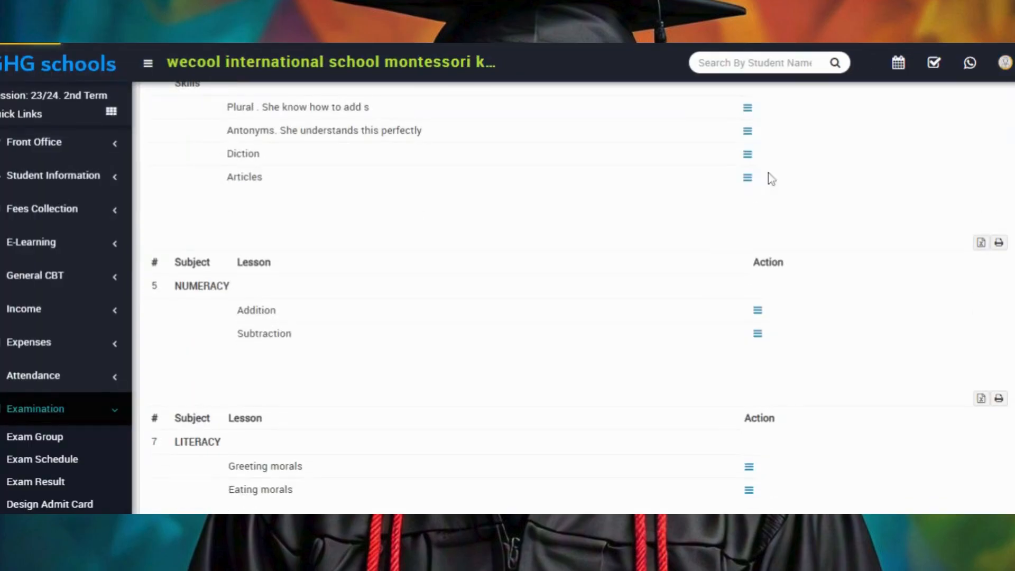
{"action": "scroll", "coordinate": [761, 207], "scroll_direction": "down", "scroll_amount": 7}
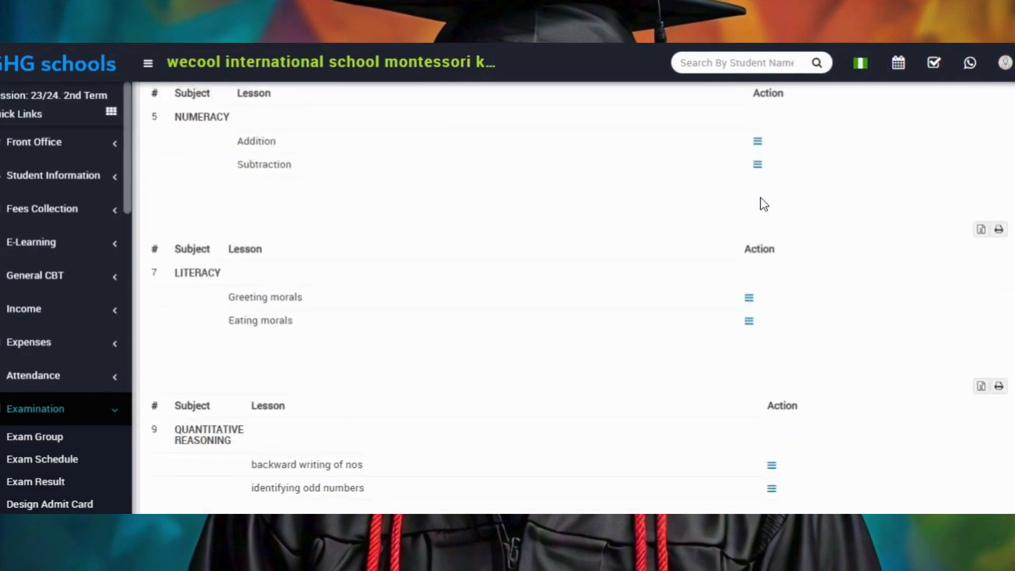
{"action": "scroll", "coordinate": [761, 201], "scroll_direction": "down", "scroll_amount": 4}
{"action": "scroll", "coordinate": [762, 201], "scroll_direction": "up", "scroll_amount": 14}
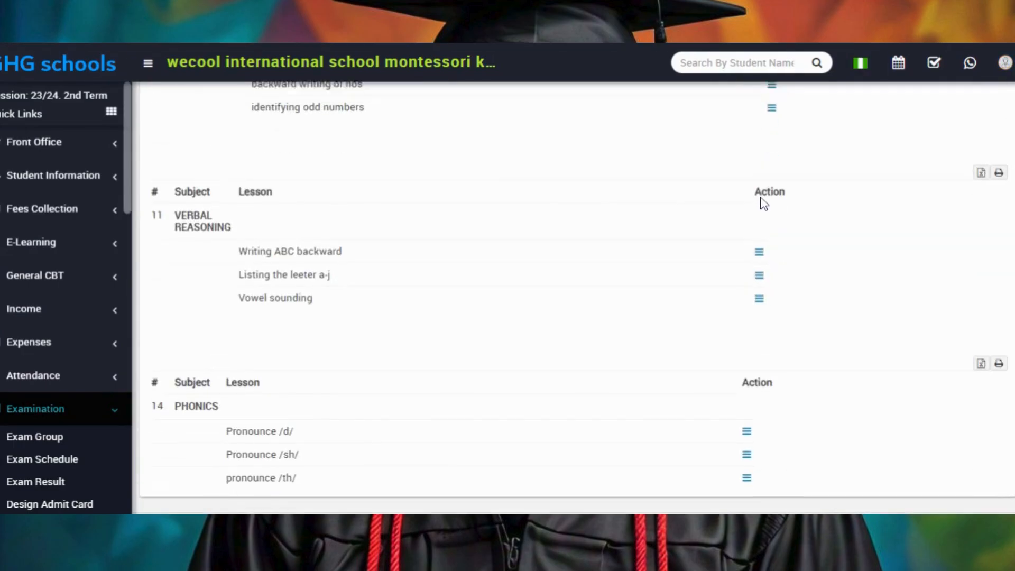
{"action": "scroll", "coordinate": [762, 205], "scroll_direction": "down", "scroll_amount": 9}
{"action": "scroll", "coordinate": [782, 132], "scroll_direction": "up", "scroll_amount": 11}
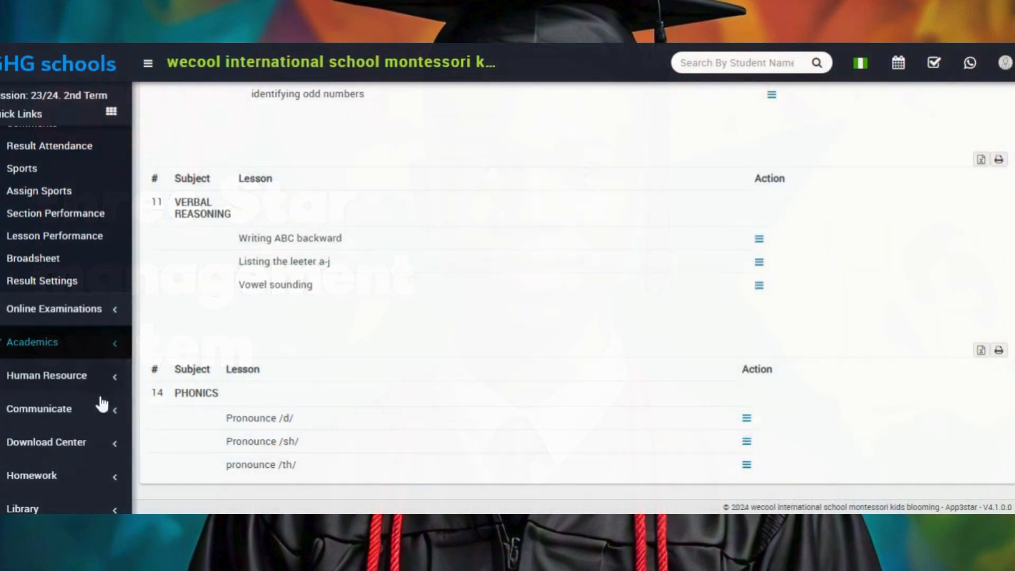
{"action": "left_click", "coordinate": [47, 347]}
{"action": "scroll", "coordinate": [69, 291], "scroll_direction": "up", "scroll_amount": 3}
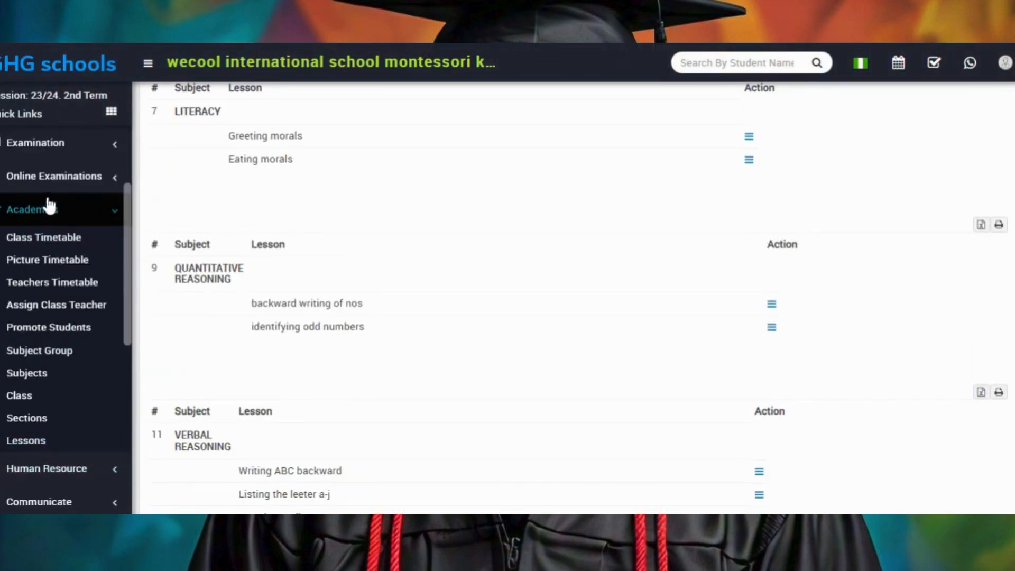
{"action": "scroll", "coordinate": [49, 199], "scroll_direction": "up", "scroll_amount": 3}
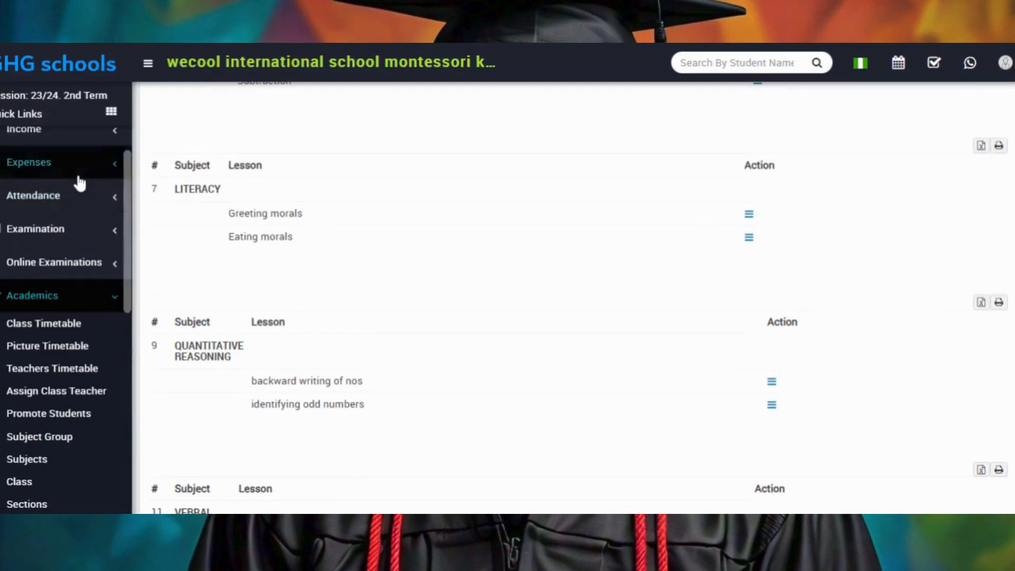
{"action": "left_click", "coordinate": [59, 229]}
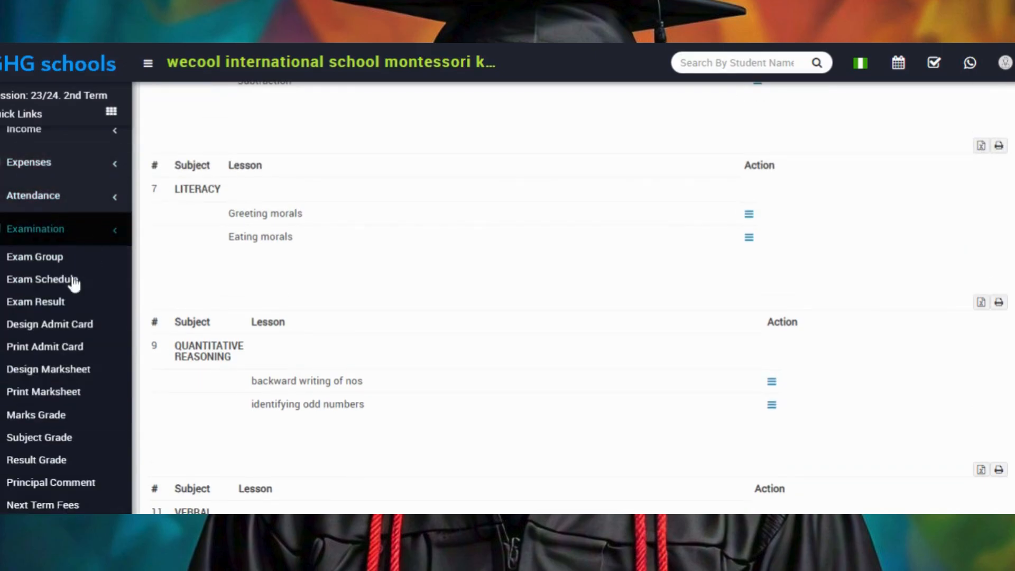
{"action": "scroll", "coordinate": [42, 323], "scroll_direction": "down", "scroll_amount": 5}
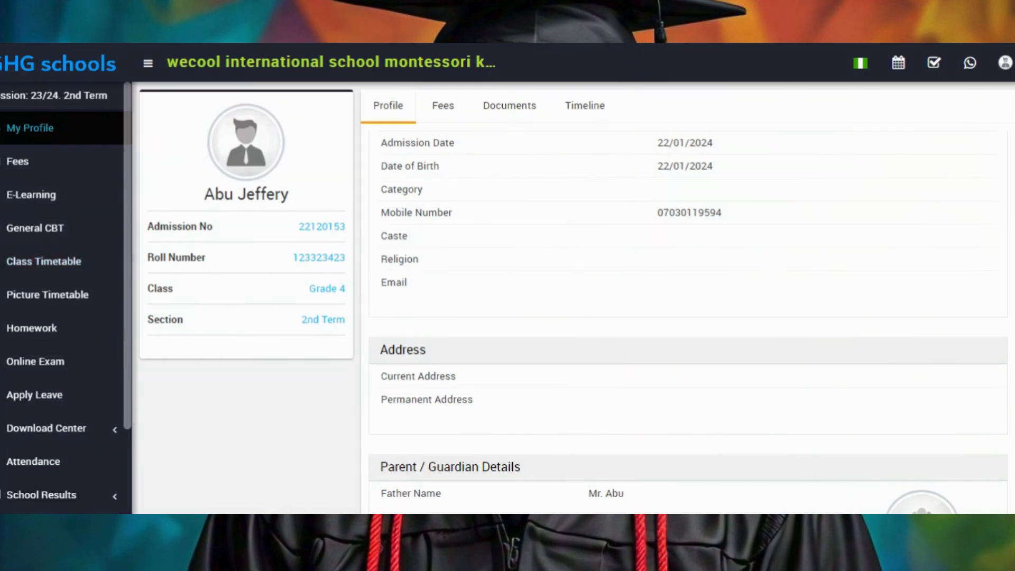
Step: Open the Grade 4 student's school results in the student portal and look over the 2nd term academic report
{"action": "scroll", "coordinate": [41, 265], "scroll_direction": "down", "scroll_amount": 2}
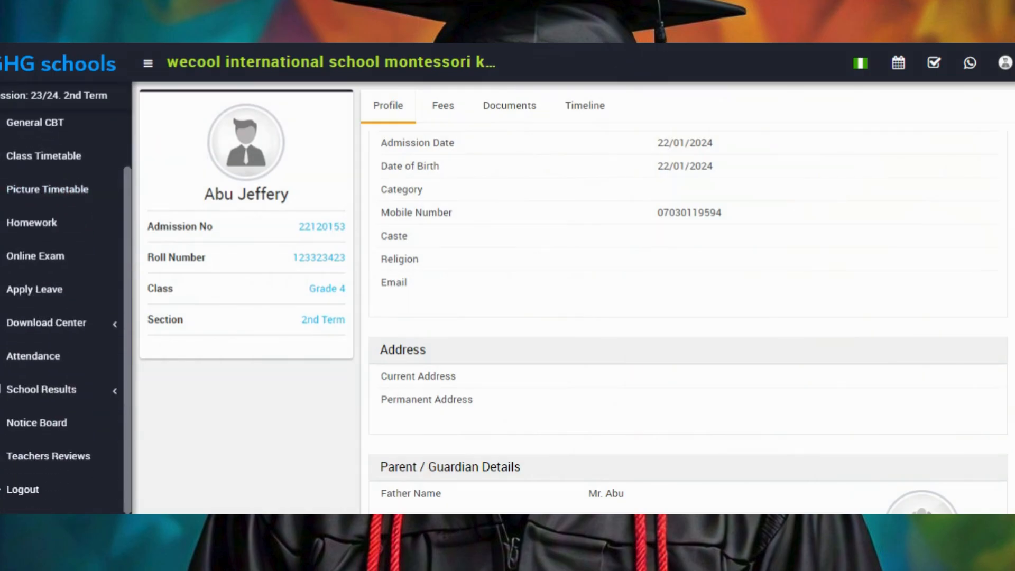
{"action": "left_click", "coordinate": [74, 388]}
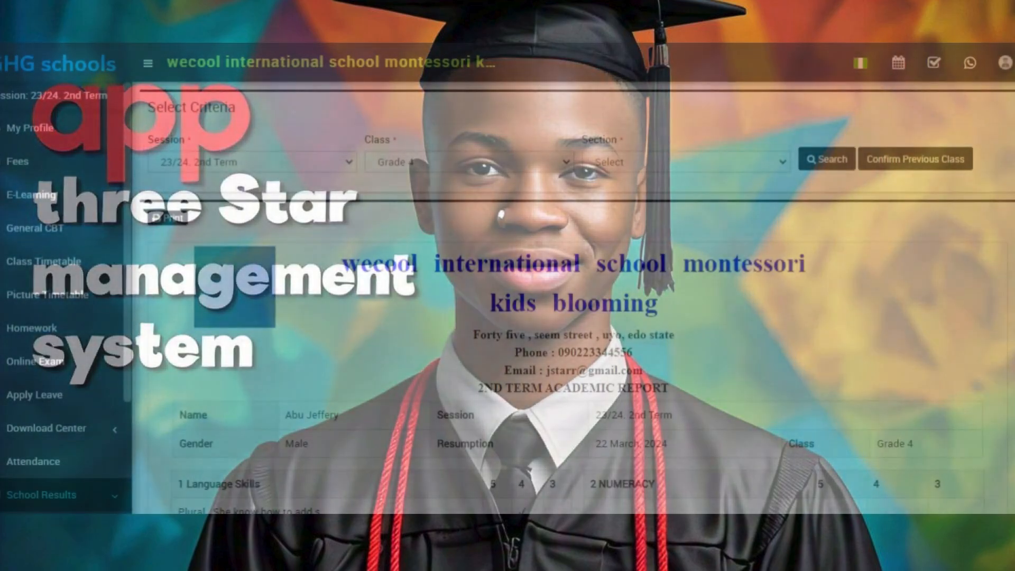
{"action": "scroll", "coordinate": [573, 296], "scroll_direction": "down", "scroll_amount": 5}
{"action": "scroll", "coordinate": [572, 267], "scroll_direction": "down", "scroll_amount": 2}
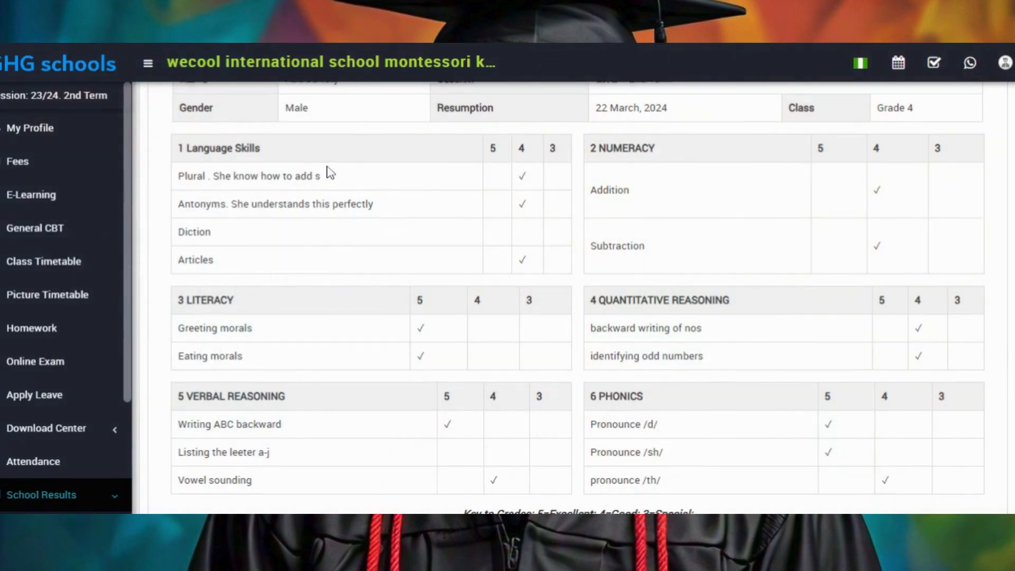
{"action": "scroll", "coordinate": [360, 185], "scroll_direction": "up", "scroll_amount": 3}
{"action": "scroll", "coordinate": [561, 190], "scroll_direction": "down", "scroll_amount": 2}
{"action": "scroll", "coordinate": [563, 193], "scroll_direction": "up", "scroll_amount": 4}
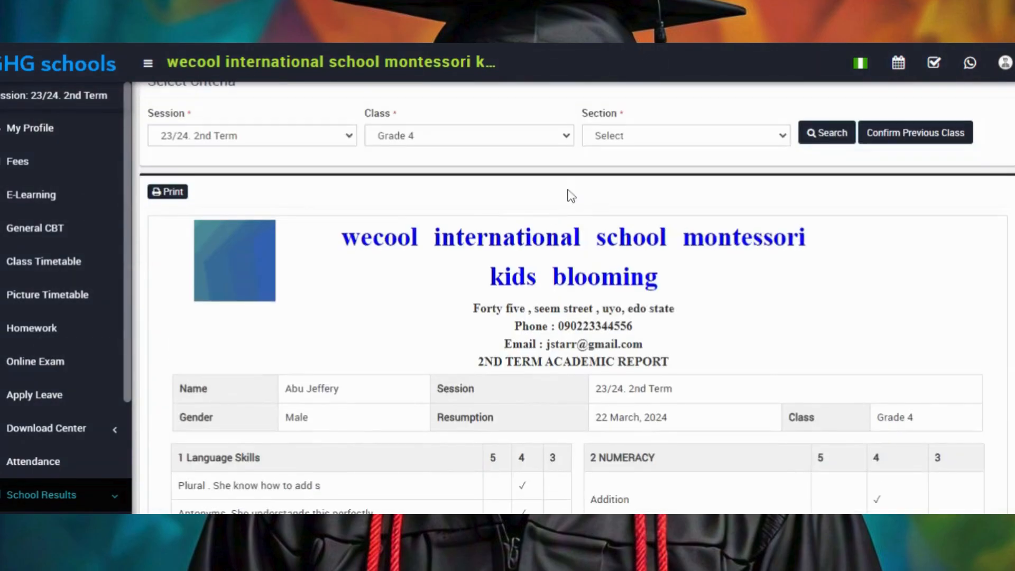
Step: Examine the lesson ratings under all six subjects and the head teacher's remarks and signature in the report
{"action": "scroll", "coordinate": [592, 238], "scroll_direction": "down", "scroll_amount": 3}
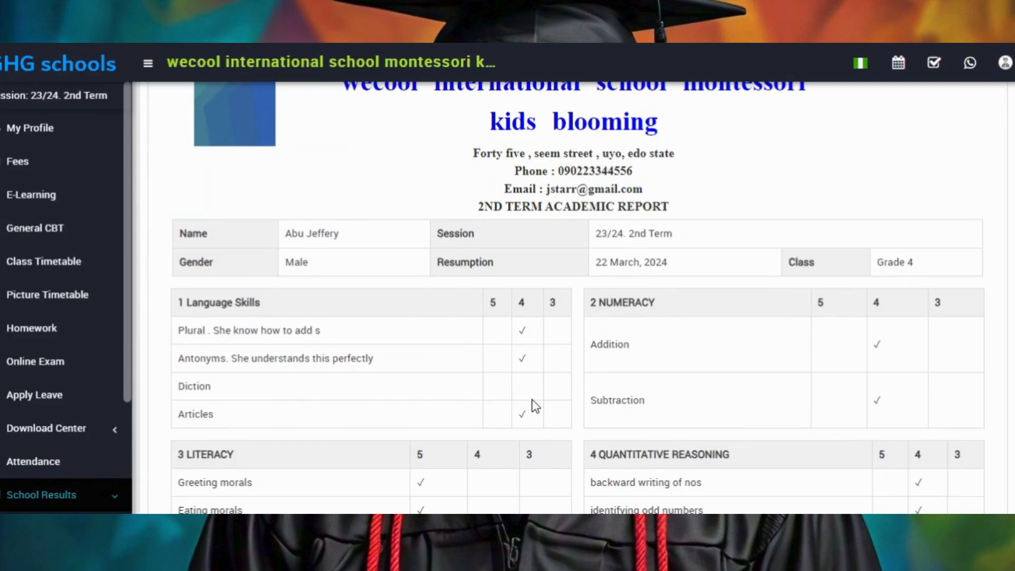
{"action": "scroll", "coordinate": [530, 397], "scroll_direction": "down", "scroll_amount": 3}
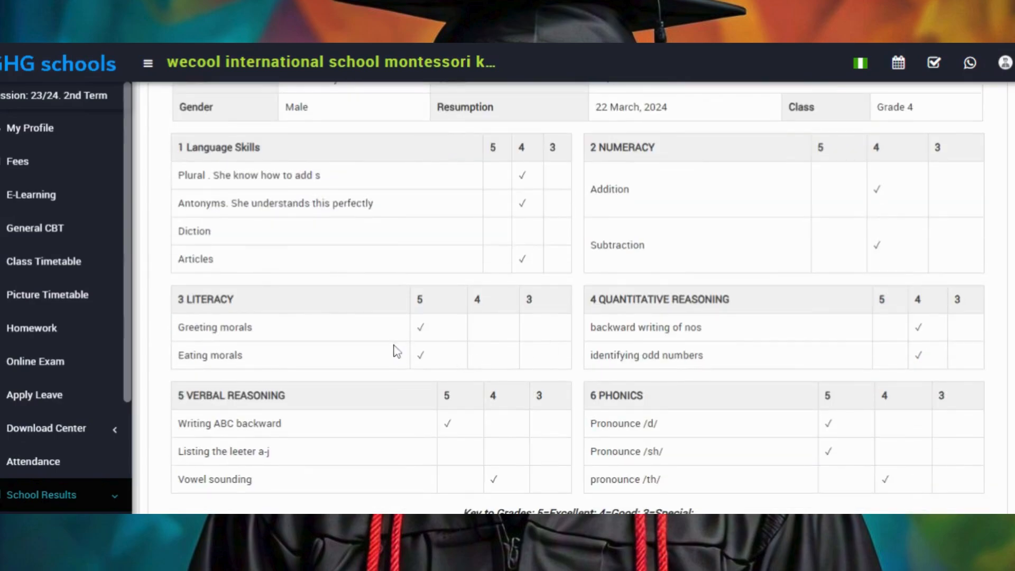
{"action": "scroll", "coordinate": [432, 351], "scroll_direction": "down", "scroll_amount": 2}
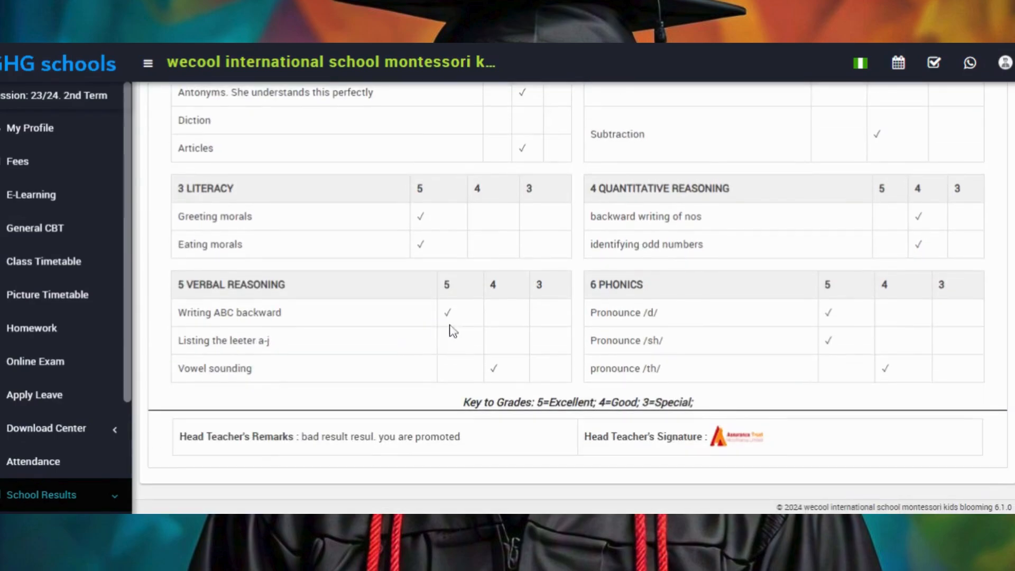
{"action": "scroll", "coordinate": [652, 296], "scroll_direction": "up", "scroll_amount": 5}
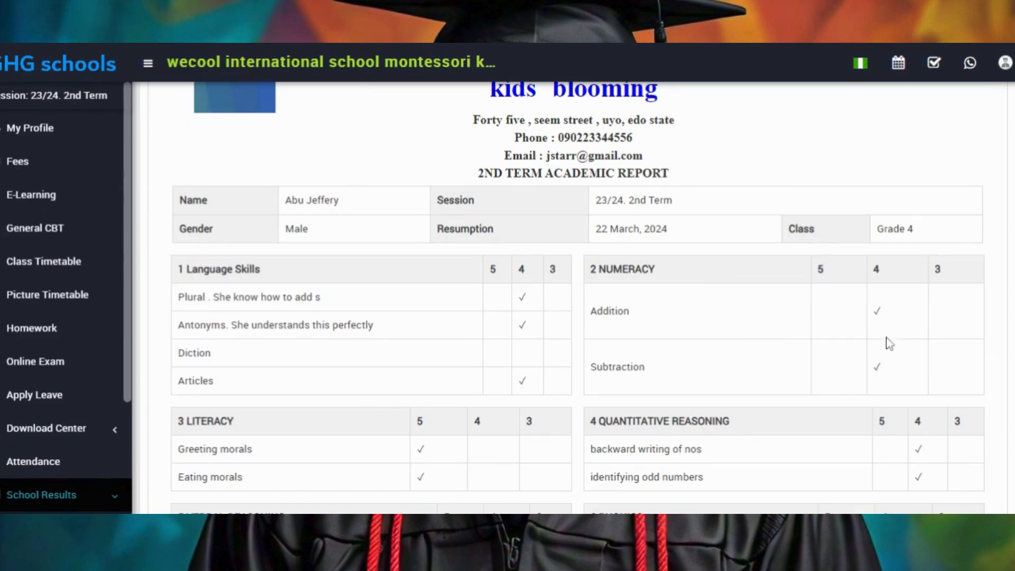
{"action": "scroll", "coordinate": [901, 385], "scroll_direction": "down", "scroll_amount": 1}
{"action": "scroll", "coordinate": [900, 385], "scroll_direction": "down", "scroll_amount": 3}
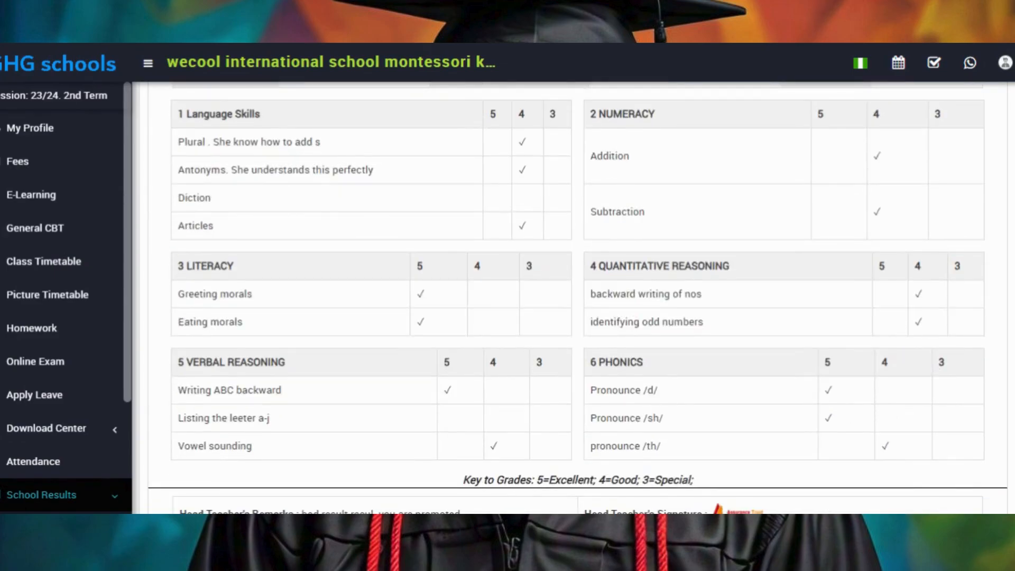
{"action": "scroll", "coordinate": [900, 446], "scroll_direction": "down", "scroll_amount": 2}
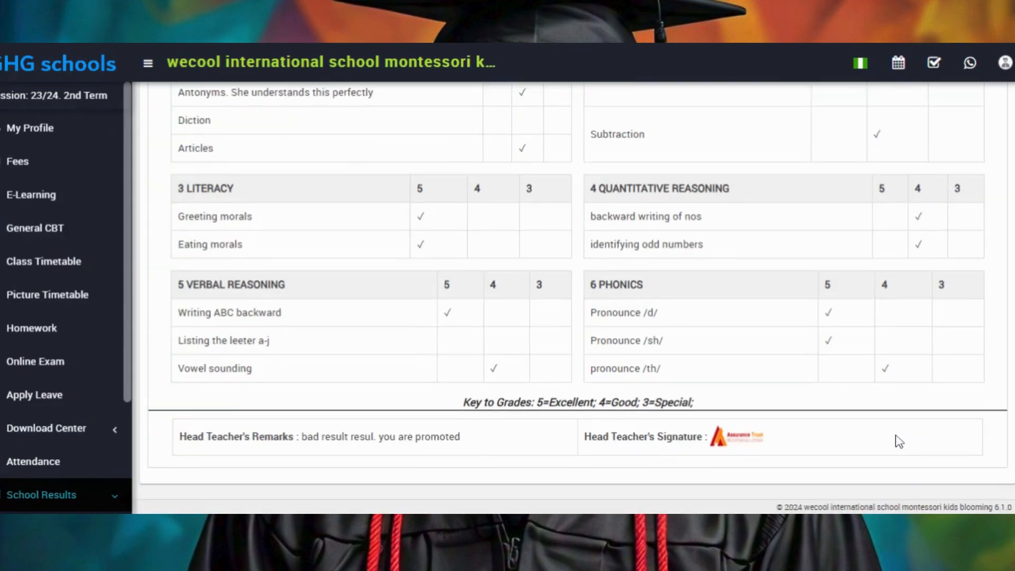